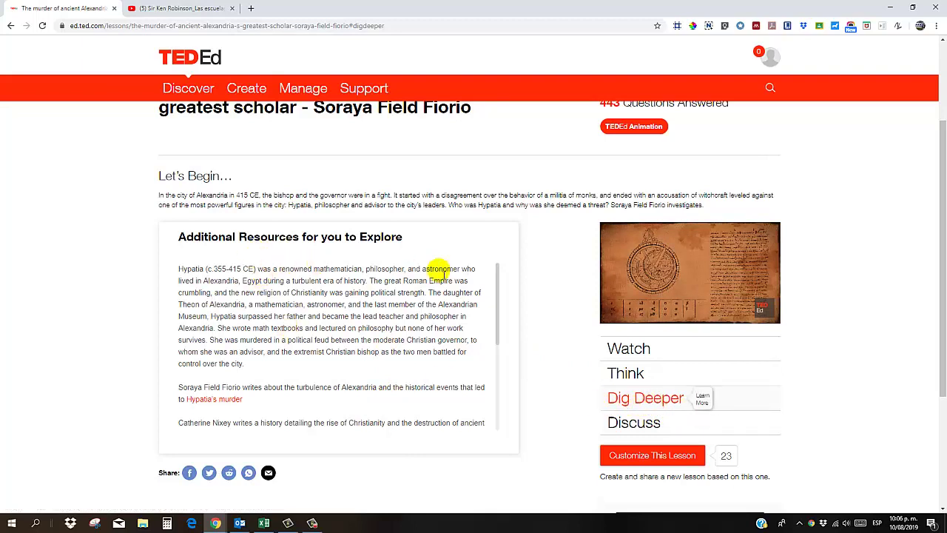
- Look through the Hypatia lesson's Dig Deeper resources and its guided and open discussions
{"action": "scroll", "coordinate": [502, 303], "scroll_direction": "down", "scroll_amount": 1}
{"action": "scroll", "coordinate": [494, 340], "scroll_direction": "down", "scroll_amount": 3}
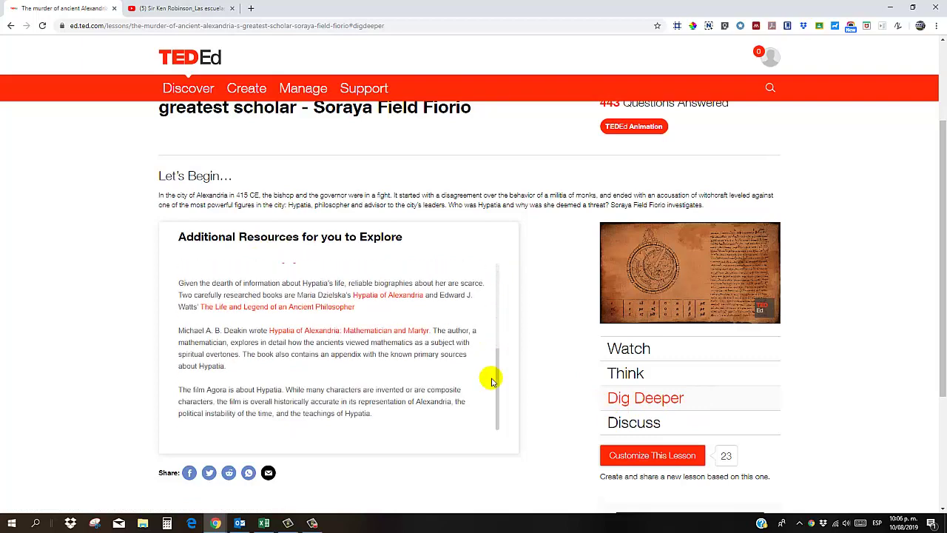
{"action": "scroll", "coordinate": [490, 302], "scroll_direction": "up", "scroll_amount": 3}
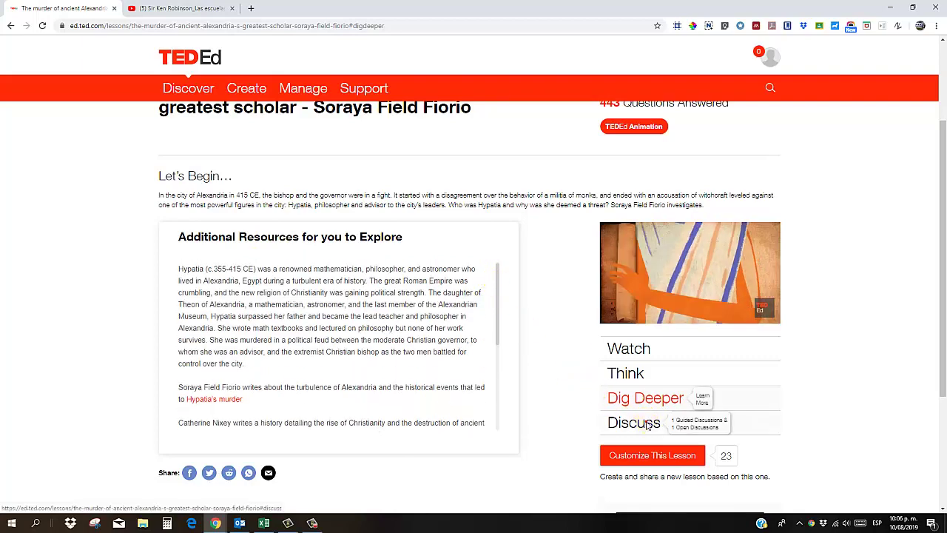
{"action": "left_click", "coordinate": [644, 422]}
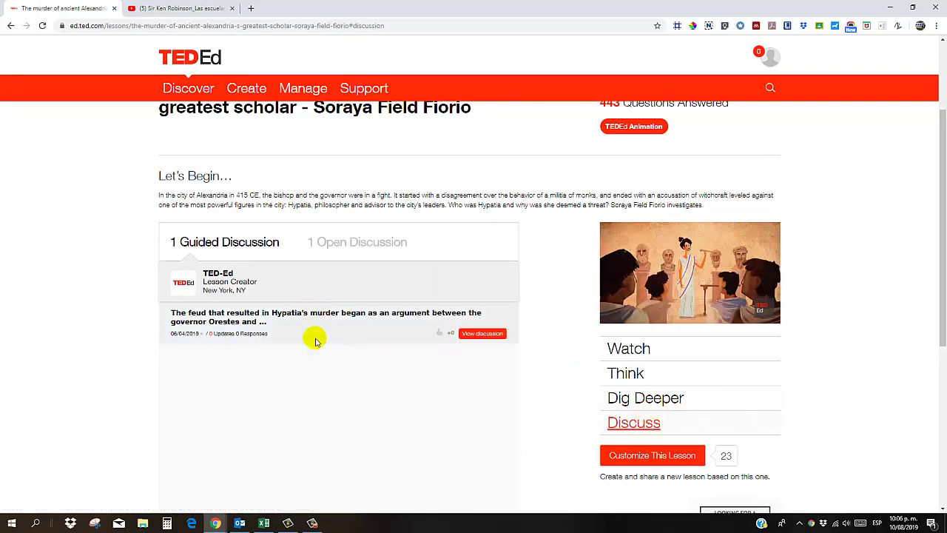
{"action": "left_click", "coordinate": [338, 243]}
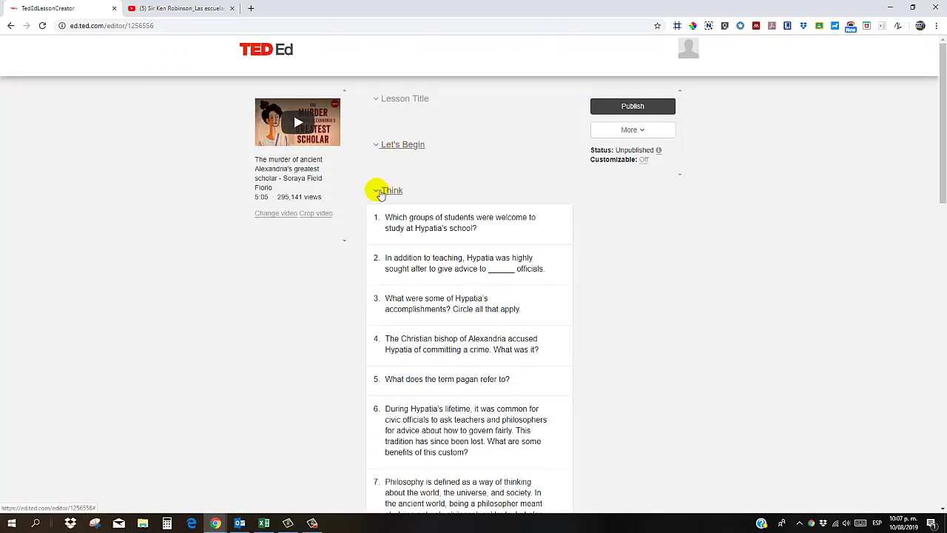
- Collapse the Think section in the customized Hypatia lesson's editor and toggle a section below it
{"action": "left_click", "coordinate": [378, 192]}
{"action": "left_click", "coordinate": [380, 284]}
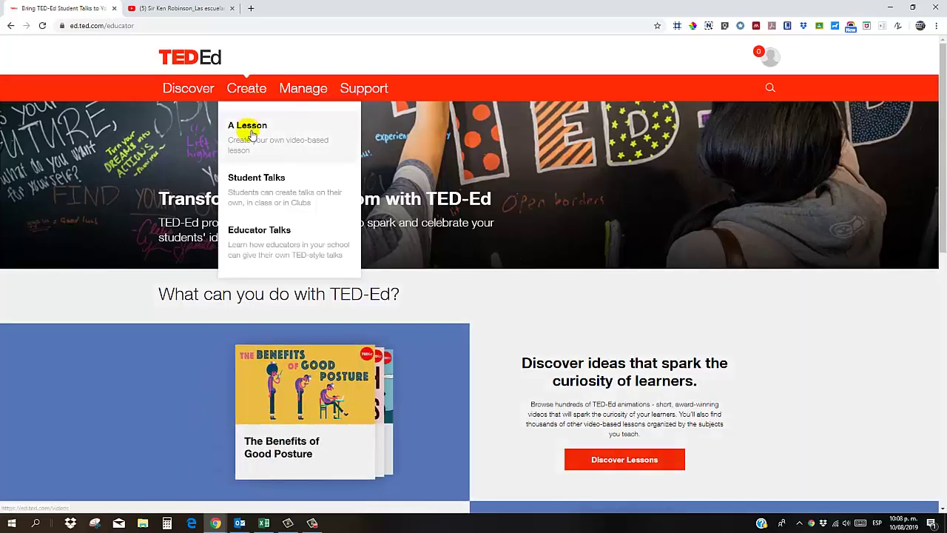
{"action": "left_click", "coordinate": [251, 135]}
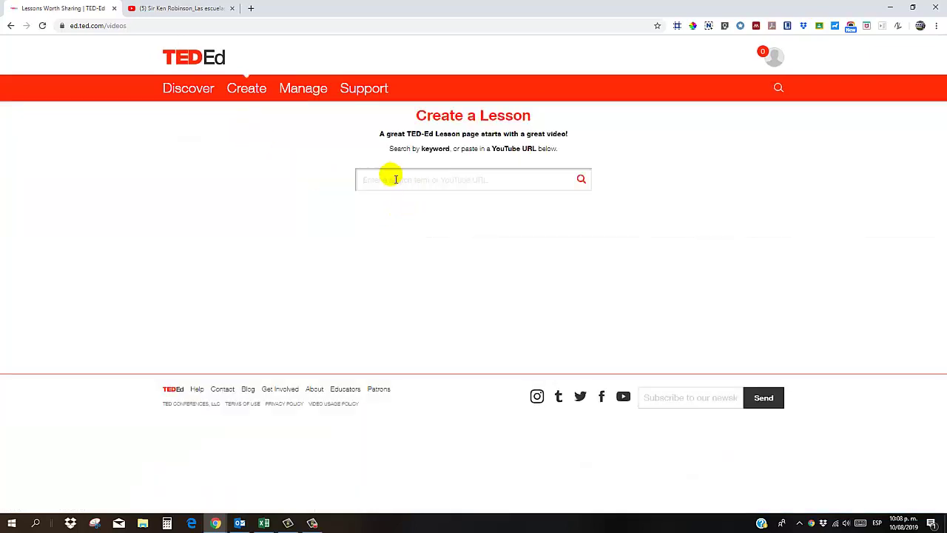
{"action": "left_click", "coordinate": [403, 185]}
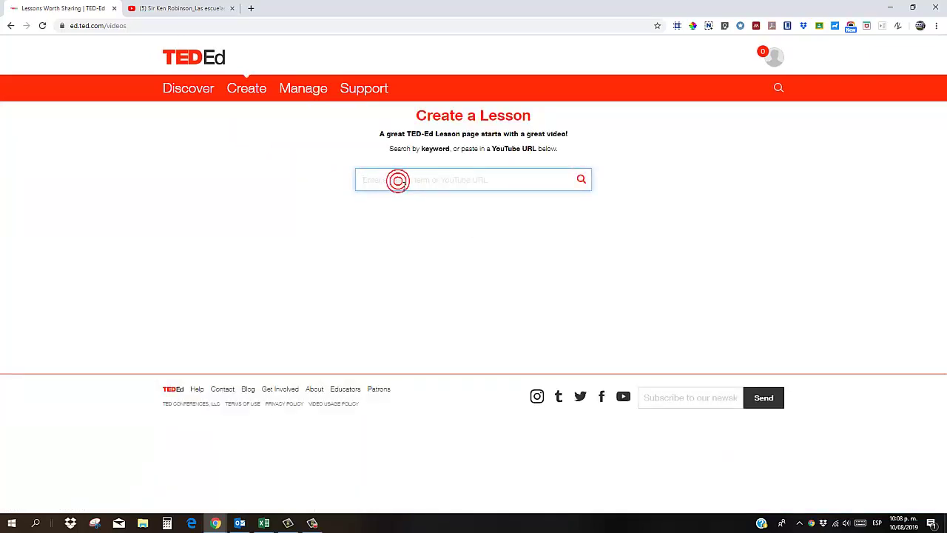
{"action": "type", "text": "https://www.youtube.com/watch?v=nPB-41q97zg"}
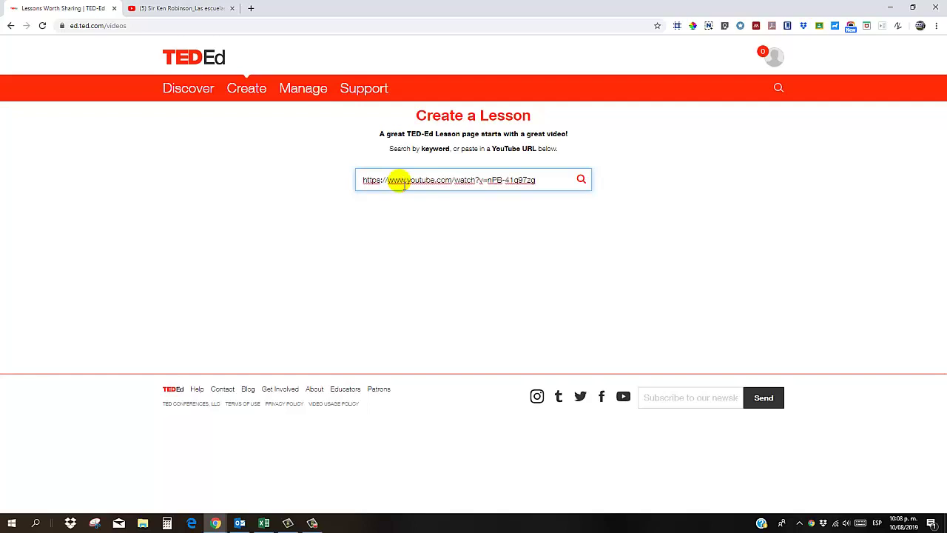
{"action": "key", "text": "Return"}
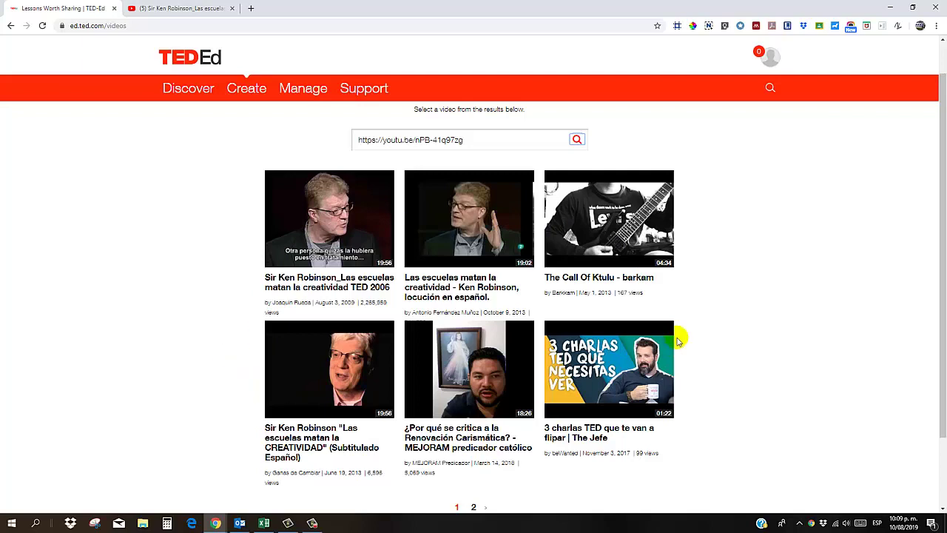
{"action": "left_click", "coordinate": [375, 232]}
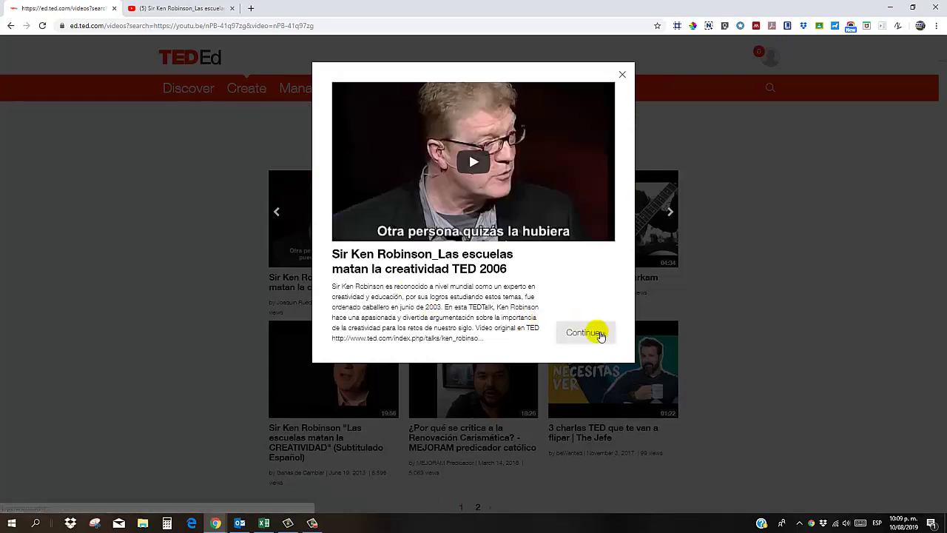
{"action": "left_click", "coordinate": [601, 334]}
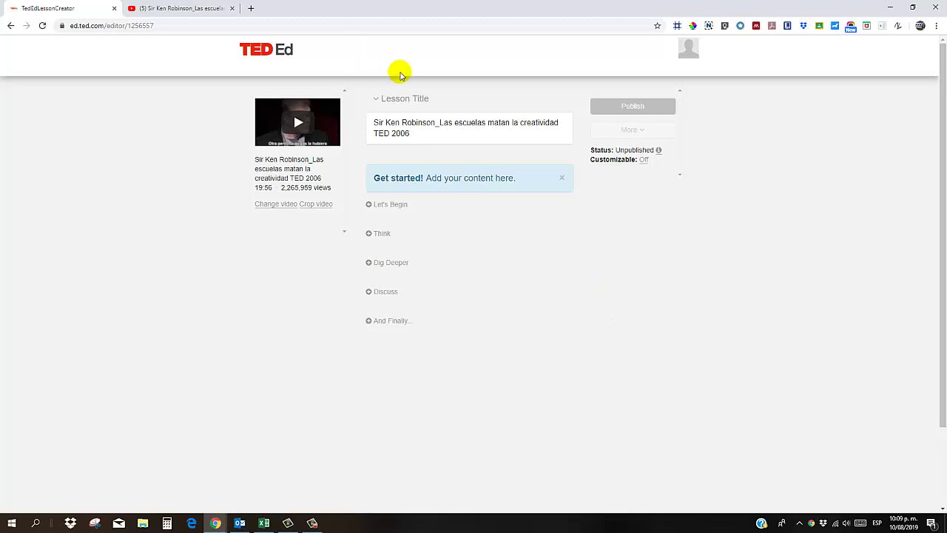
- Change the lesson title to "Sir Ken Robinson_ ¿Por qué la creatividad en las escuelas?" and save it
{"action": "left_click", "coordinate": [433, 135]}
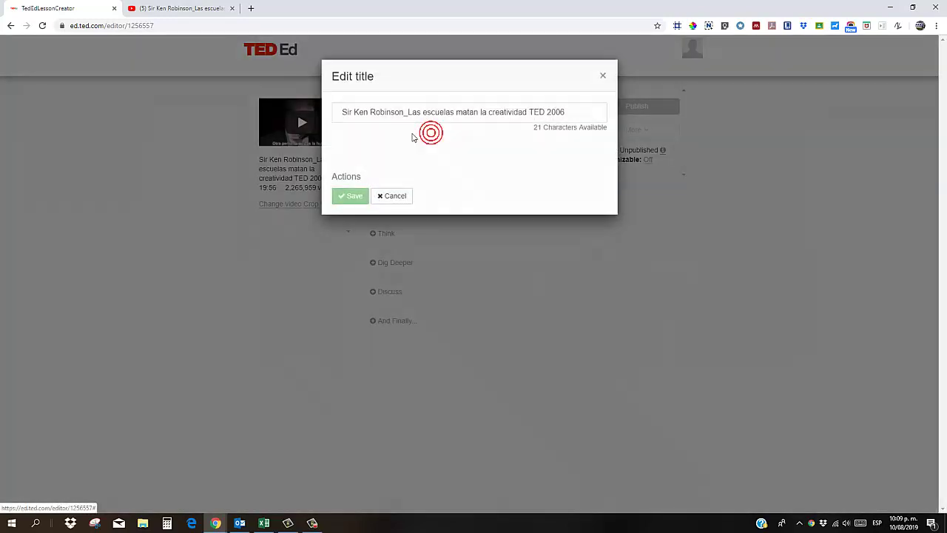
{"action": "mouse_move", "coordinate": [573, 111]}
{"action": "left_mouse_down"}
{"action": "mouse_move", "coordinate": [341, 111]}
{"action": "mouse_move", "coordinate": [583, 118]}
{"action": "left_mouse_up"}
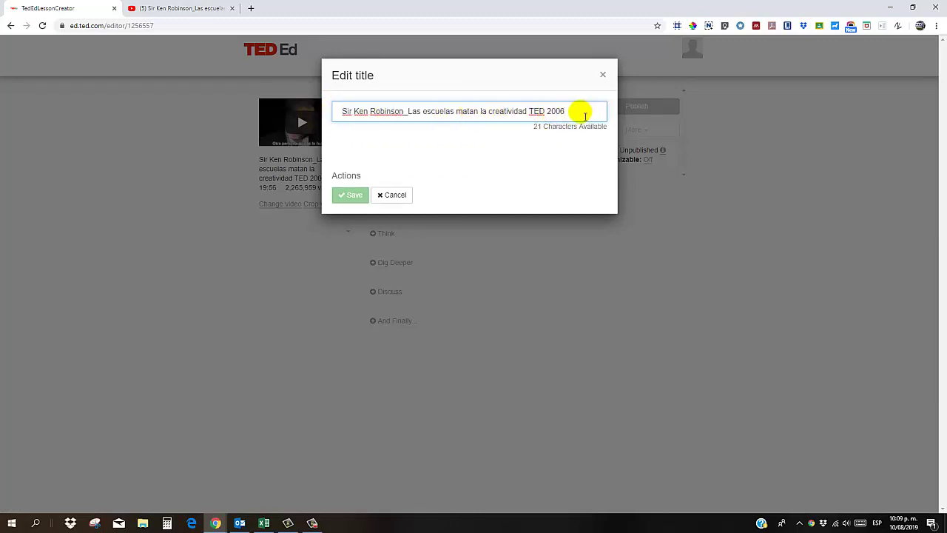
{"action": "left_click_drag", "start_coordinate": [585, 115], "coordinate": [409, 109]}
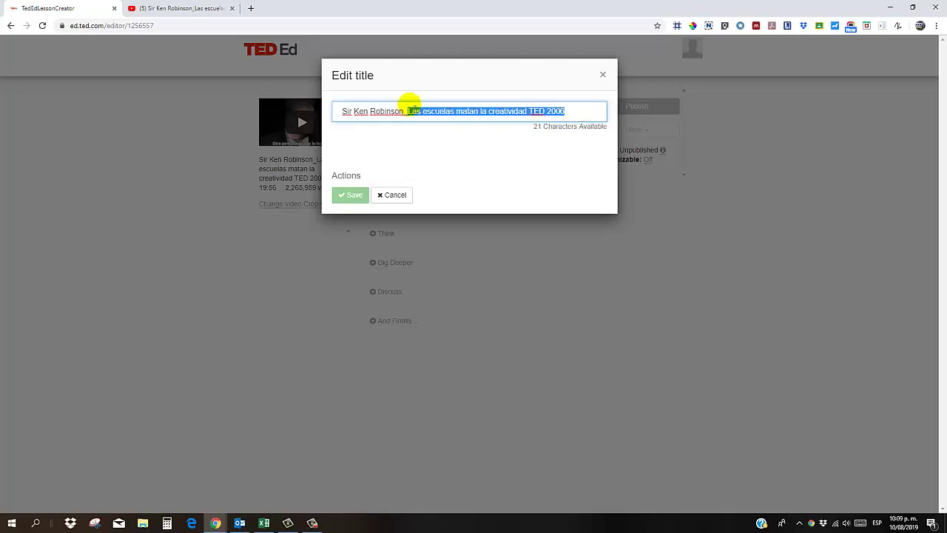
{"action": "type", "text": "Por"}
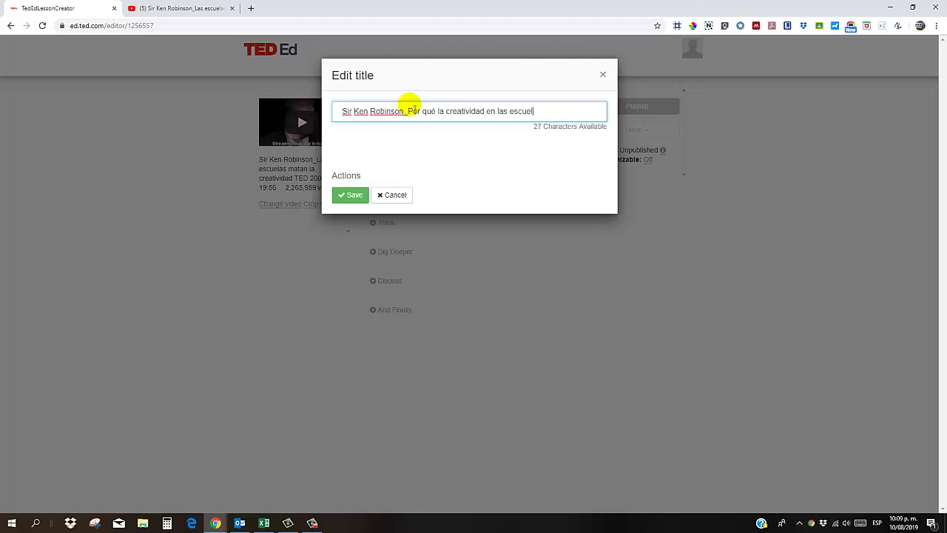
{"action": "type", "text": "as"}
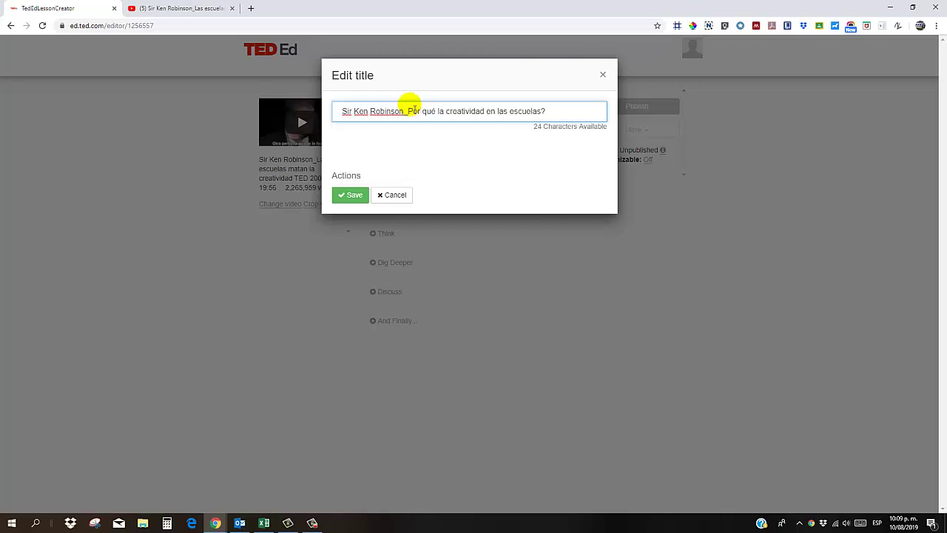
{"action": "type", "text": "¿"}
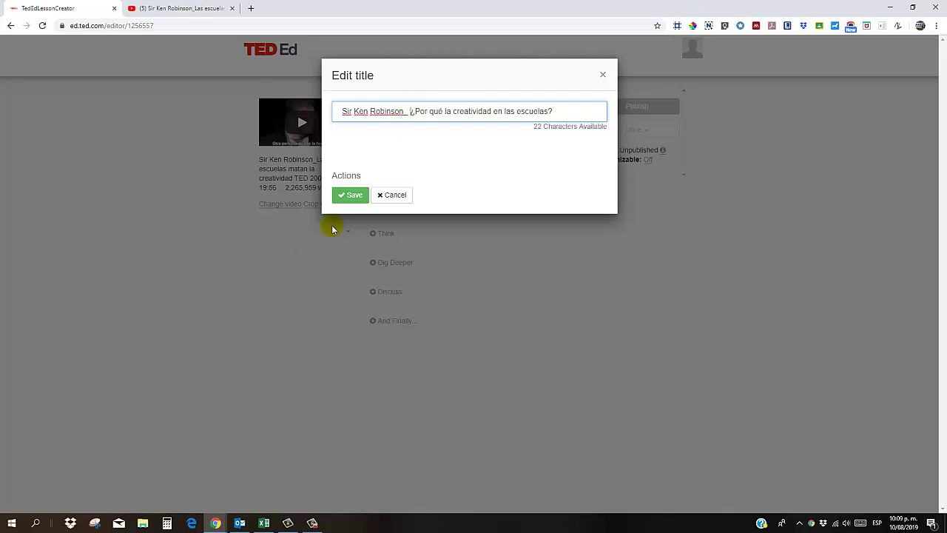
{"action": "left_click", "coordinate": [351, 198]}
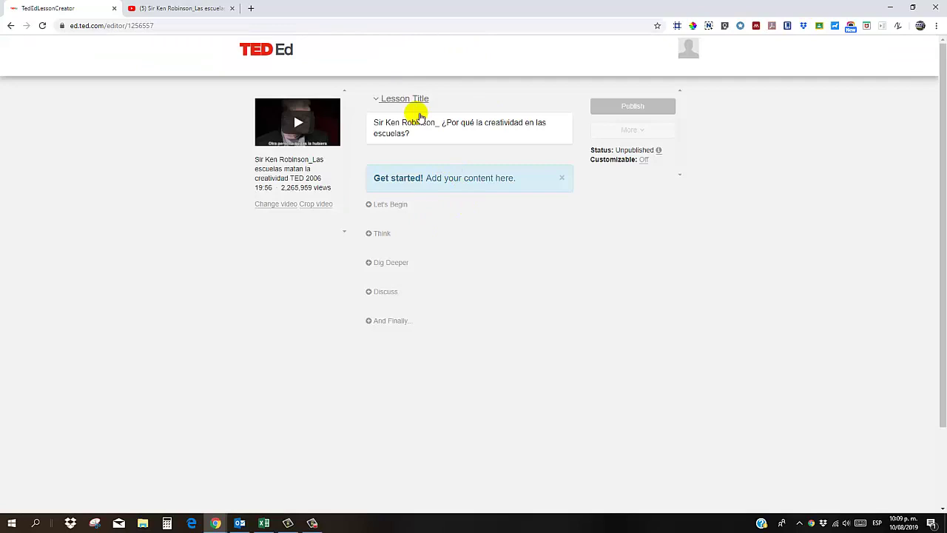
- Add the Let's Begin introduction "Este es una reflexión sobre la creatividad en la escuela" and save it
{"action": "left_click", "coordinate": [388, 205]}
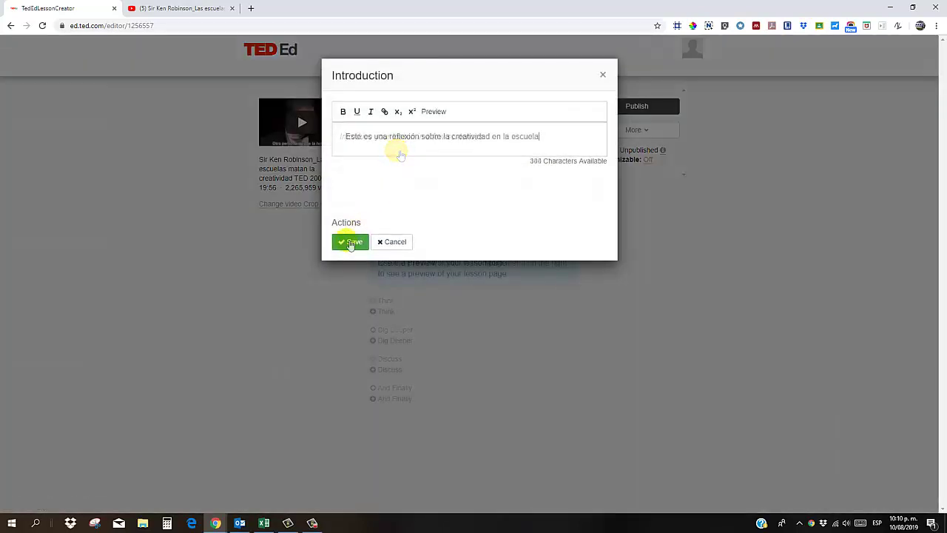
{"action": "left_click", "coordinate": [351, 243]}
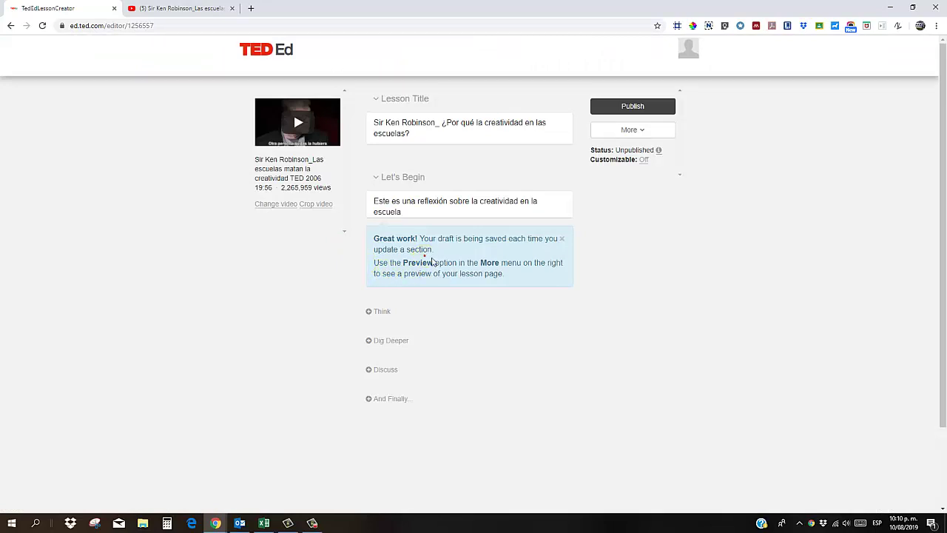
- Add the open answer question "¿Qué es la creatividad?" to the Think section and save it
{"action": "left_click", "coordinate": [380, 312]}
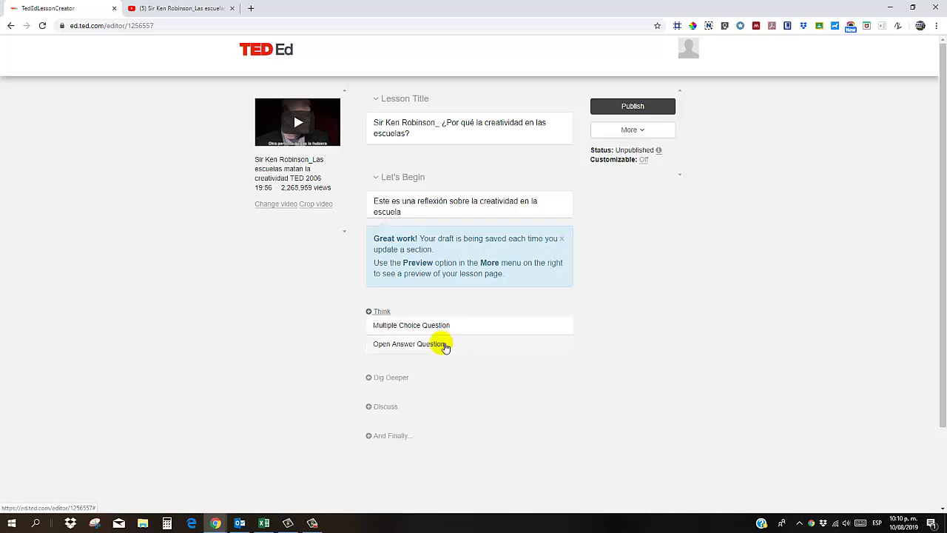
{"action": "left_click", "coordinate": [408, 344]}
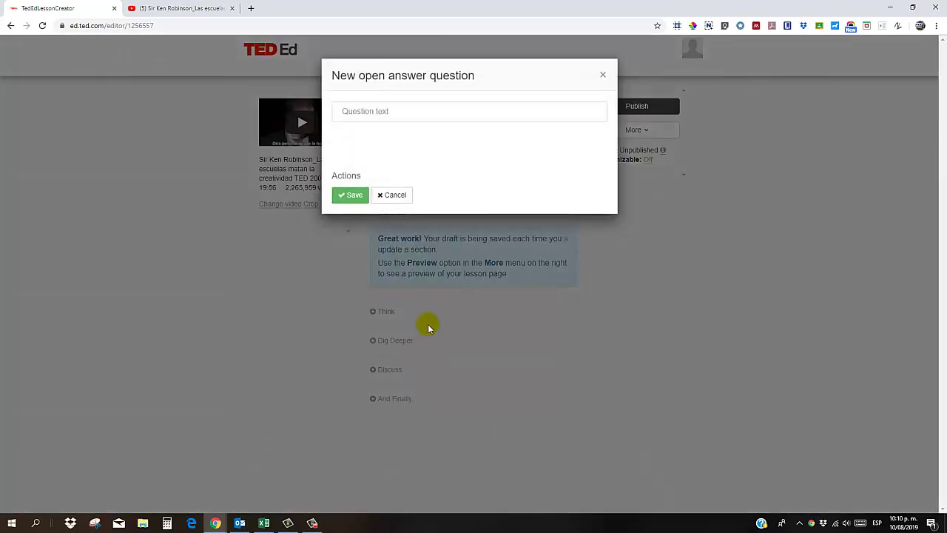
{"action": "left_click", "coordinate": [384, 119]}
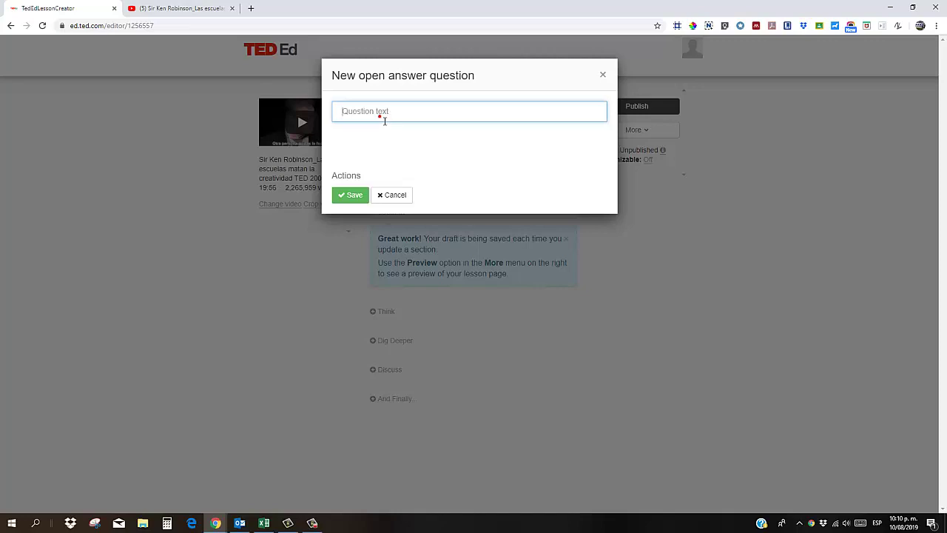
{"action": "type", "text": "Qu´"}
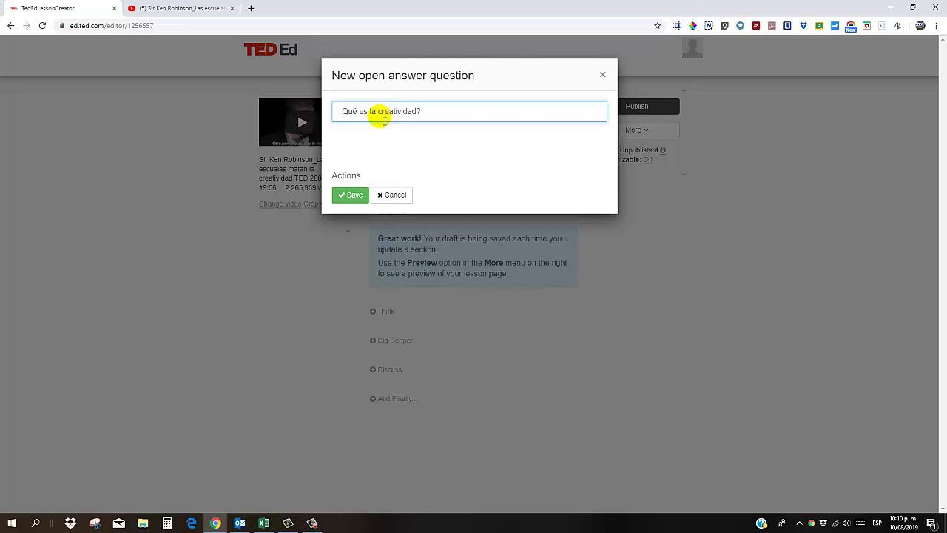
{"action": "type", "text": "¿"}
{"action": "left_click", "coordinate": [352, 196]}
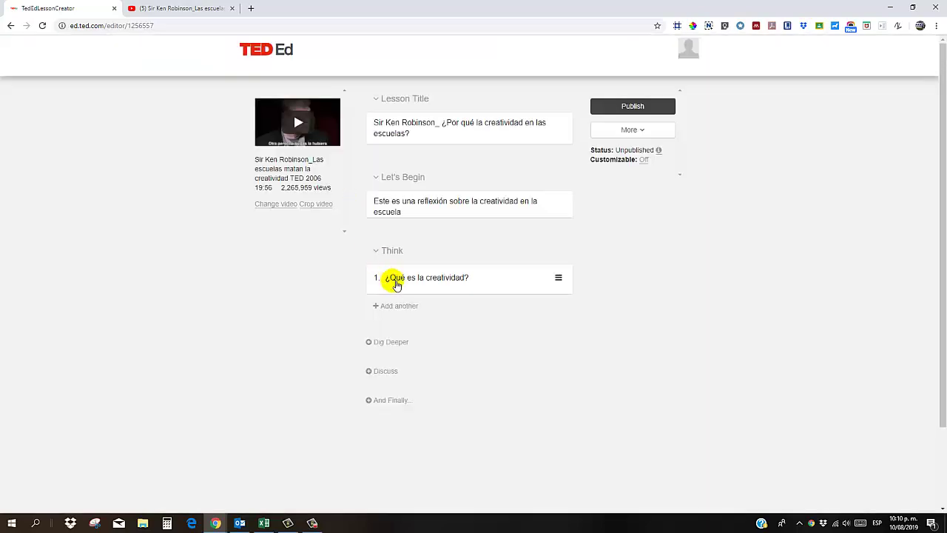
- Start a multiple choice question, "Las siguientes son técnicas de creatividad", with answers Brainstorming, Una, Otra and Otra más
{"action": "left_click", "coordinate": [391, 306]}
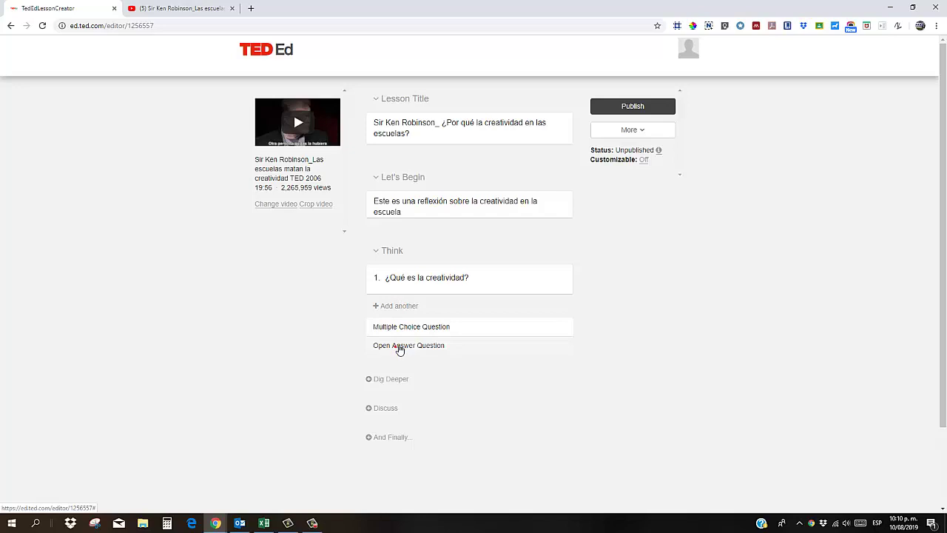
{"action": "left_click", "coordinate": [399, 327]}
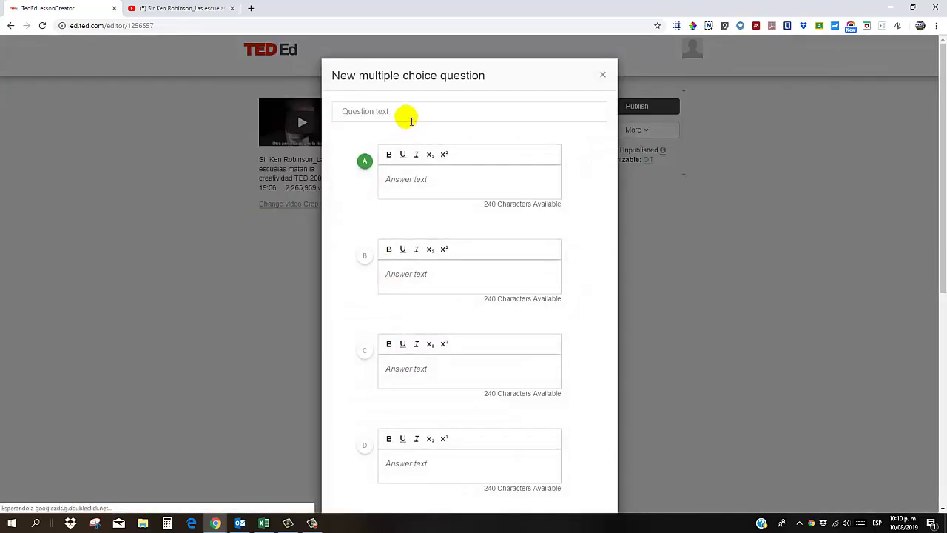
{"action": "left_click", "coordinate": [406, 115]}
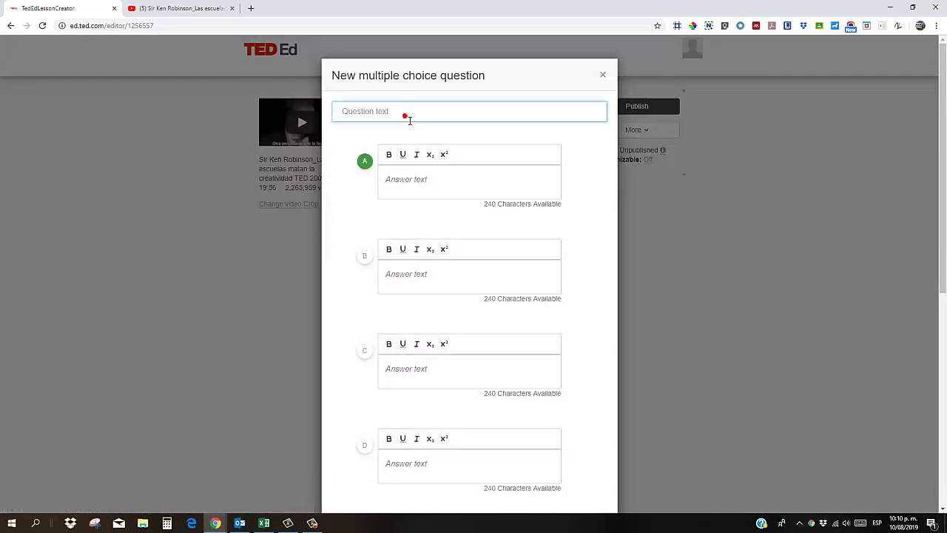
{"action": "type", "text": "Las"}
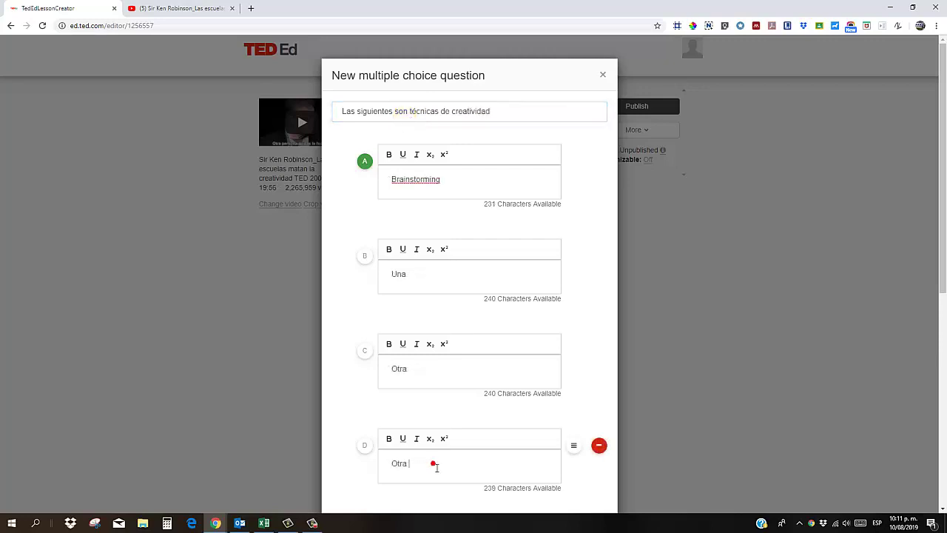
{"action": "type", "text": "más"}
- Try marking answers C and B as correct, and return the correct answer to A, Brainstorming
{"action": "left_click", "coordinate": [364, 352]}
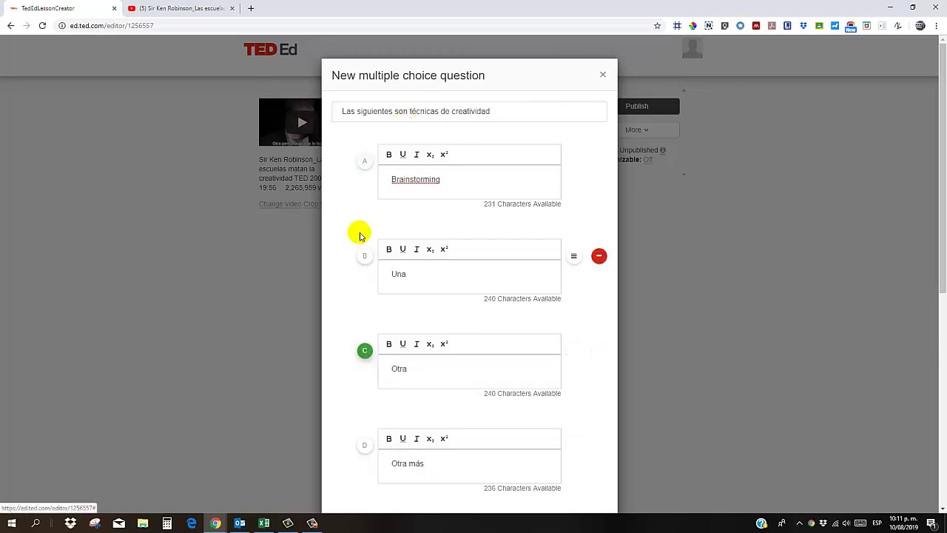
{"action": "left_click", "coordinate": [364, 256]}
{"action": "left_click", "coordinate": [366, 159]}
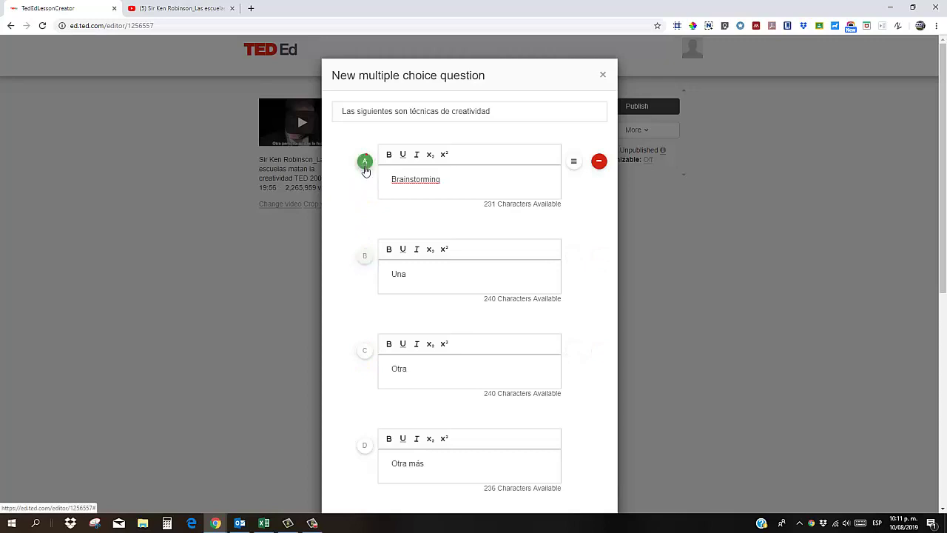
{"action": "left_click", "coordinate": [365, 350]}
- Set the multiple choice question's video hint to 4:29 and save the question
{"action": "scroll", "coordinate": [370, 444], "scroll_direction": "down", "scroll_amount": 5}
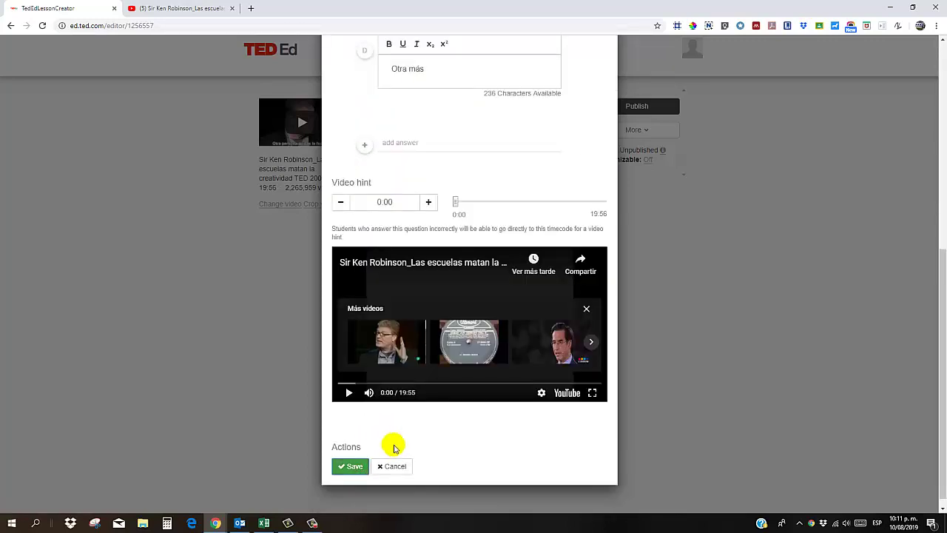
{"action": "scroll", "coordinate": [387, 302], "scroll_direction": "up", "scroll_amount": 3}
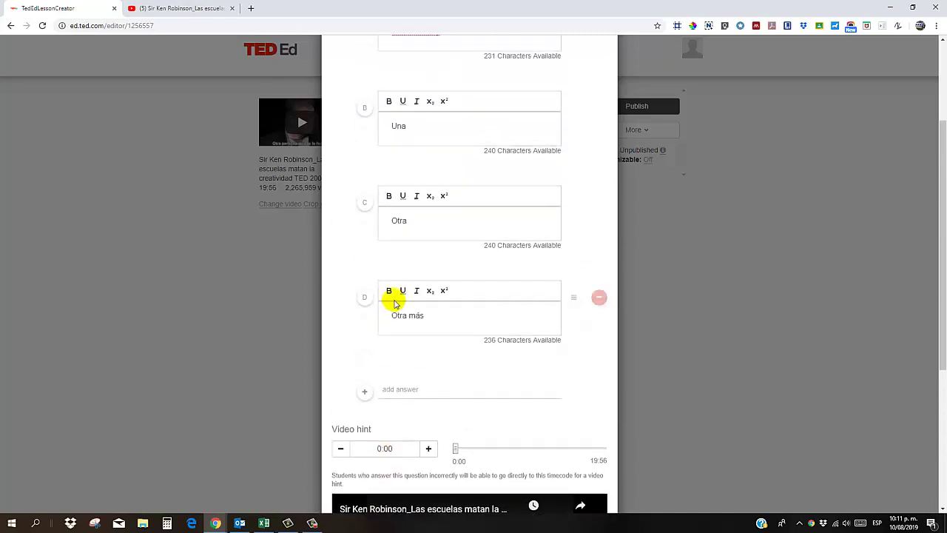
{"action": "scroll", "coordinate": [400, 310], "scroll_direction": "down", "scroll_amount": 3}
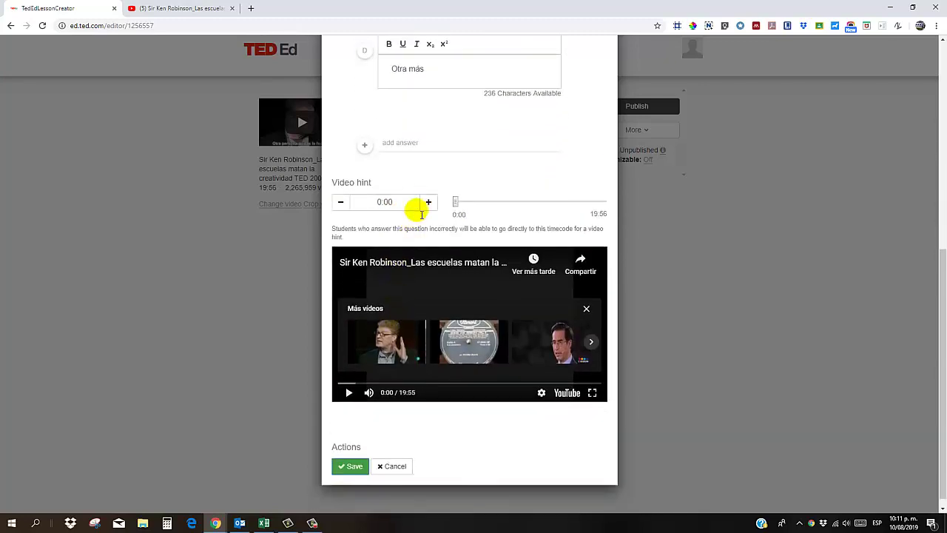
{"action": "scroll", "coordinate": [423, 211], "scroll_direction": "up", "scroll_amount": 2}
{"action": "scroll", "coordinate": [414, 222], "scroll_direction": "down", "scroll_amount": 1}
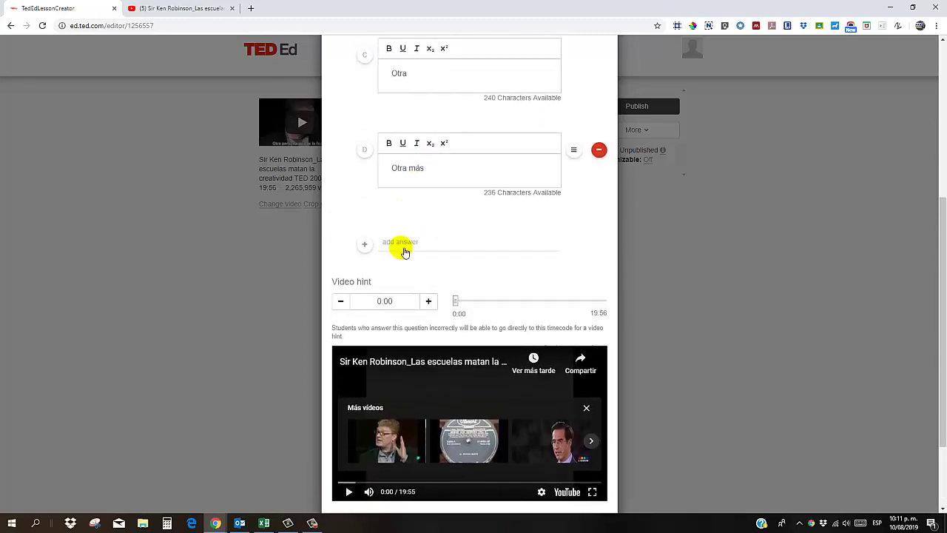
{"action": "left_click", "coordinate": [396, 305]}
{"action": "triple_click", "coordinate": [401, 303]}
{"action": "left_click", "coordinate": [387, 302]}
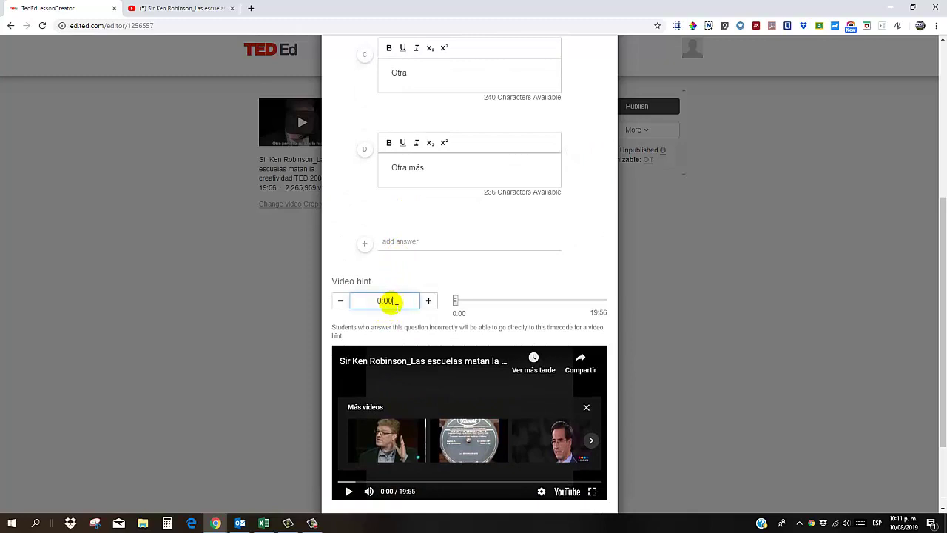
{"action": "double_click", "coordinate": [387, 302]}
{"action": "left_click", "coordinate": [427, 301]}
{"action": "left_click_drag", "start_coordinate": [451, 300], "coordinate": [495, 302]}
{"action": "left_click", "coordinate": [428, 300]}
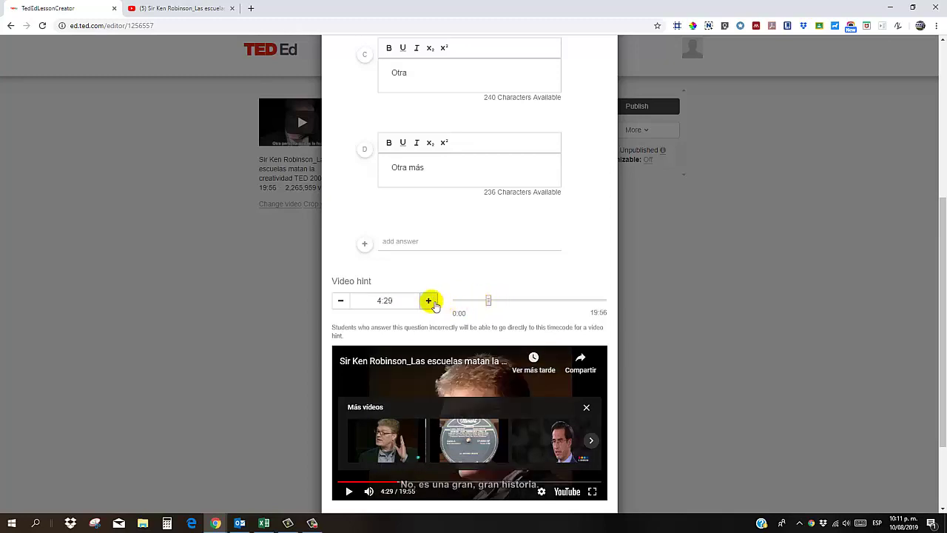
{"action": "scroll", "coordinate": [457, 308], "scroll_direction": "down", "scroll_amount": 3}
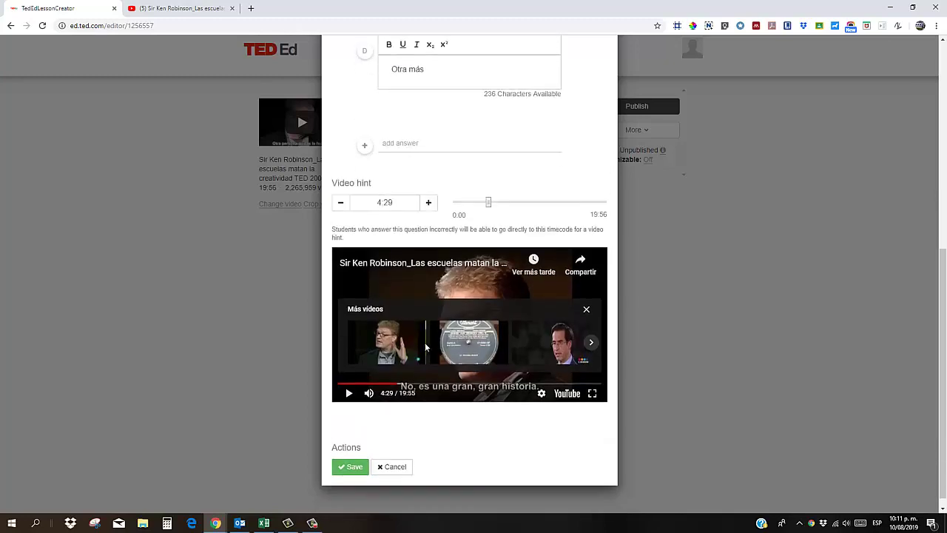
{"action": "left_click", "coordinate": [352, 456]}
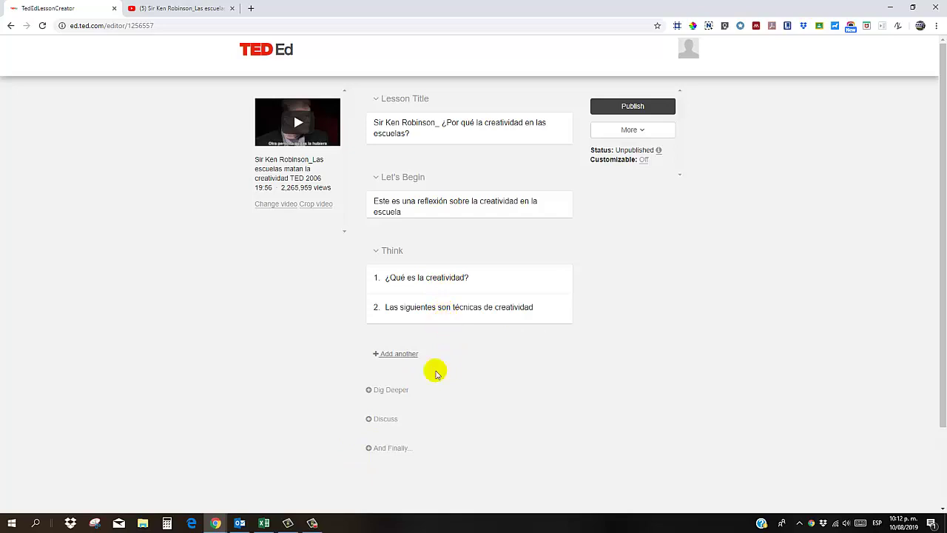
- Add the supplemental information "Teoría." to the Dig Deeper section and save it
{"action": "left_click", "coordinate": [378, 390]}
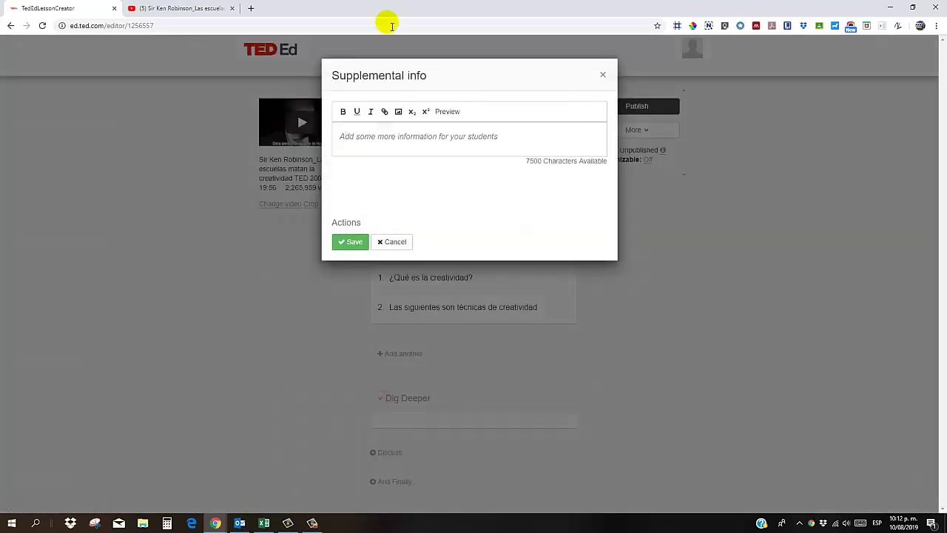
{"action": "left_click", "coordinate": [364, 137]}
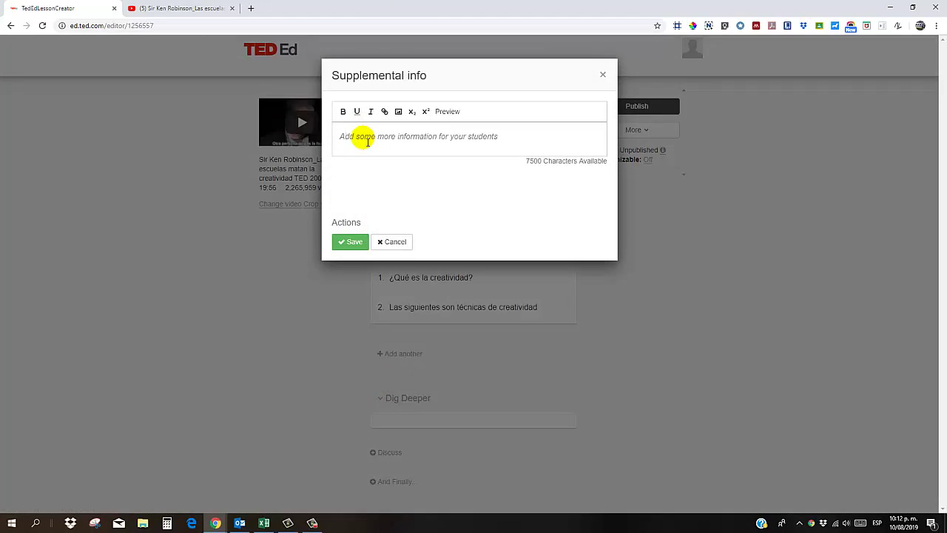
{"action": "type", "text": "Teoría"}
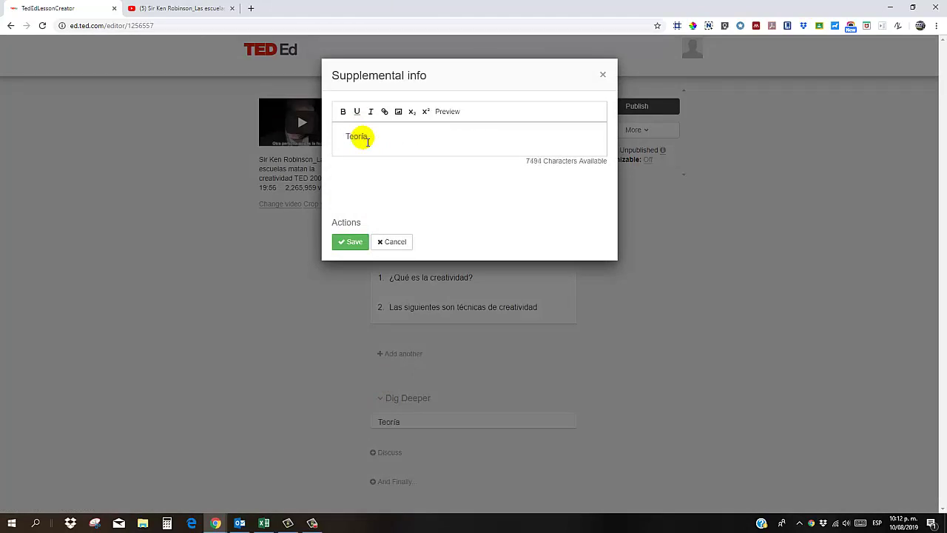
{"action": "type", "text": "."}
{"action": "key", "text": "Return"}
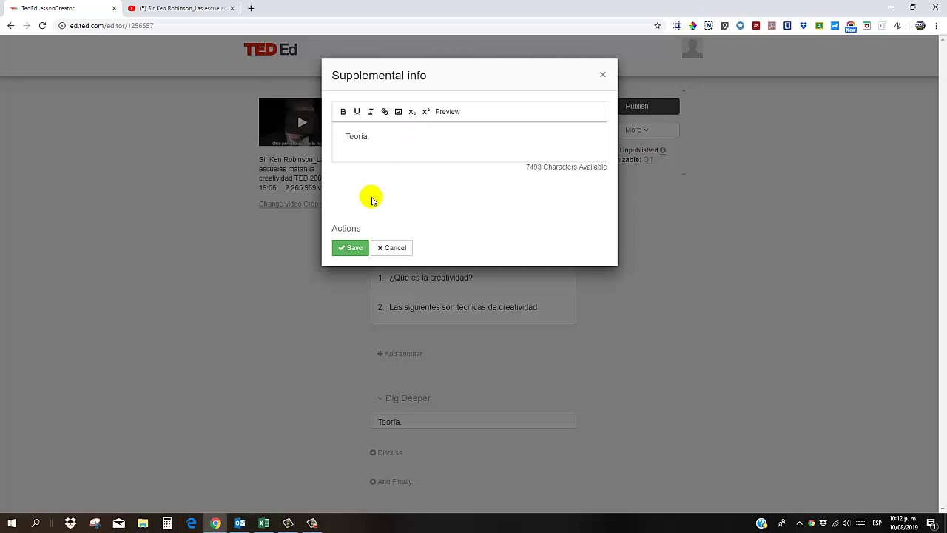
{"action": "left_click", "coordinate": [353, 248]}
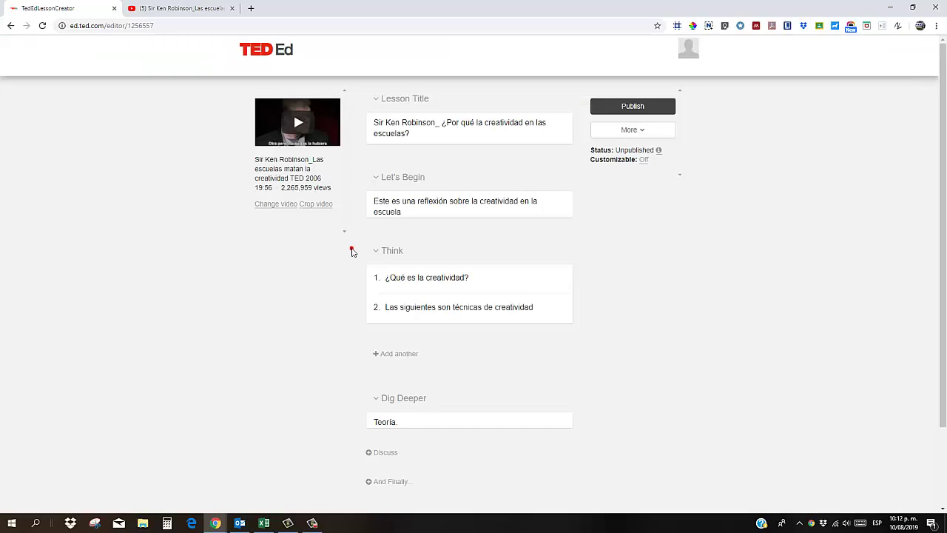
- Add a Discuss entry with the prompt "¿?" and the description "Llamado a la acción", and save it
{"action": "scroll", "coordinate": [370, 355], "scroll_direction": "down", "scroll_amount": 2}
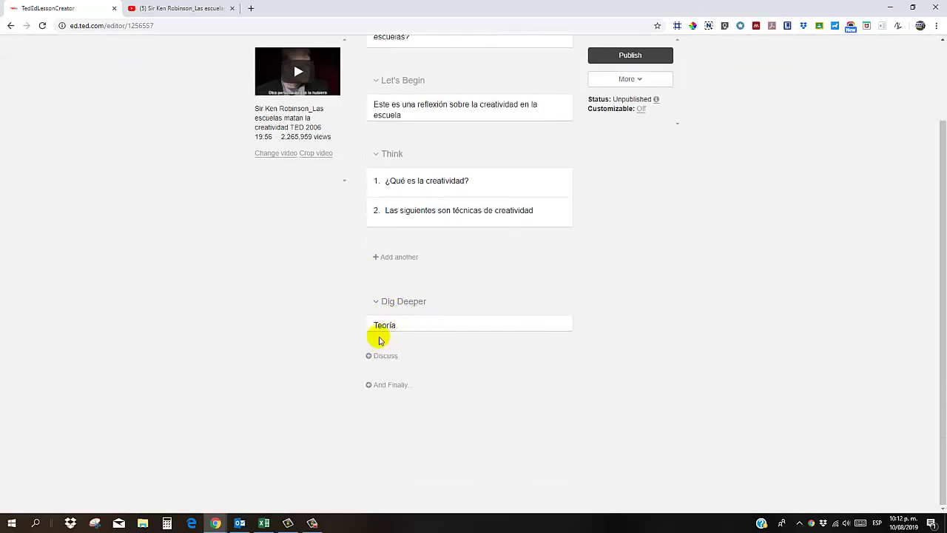
{"action": "left_click", "coordinate": [382, 359]}
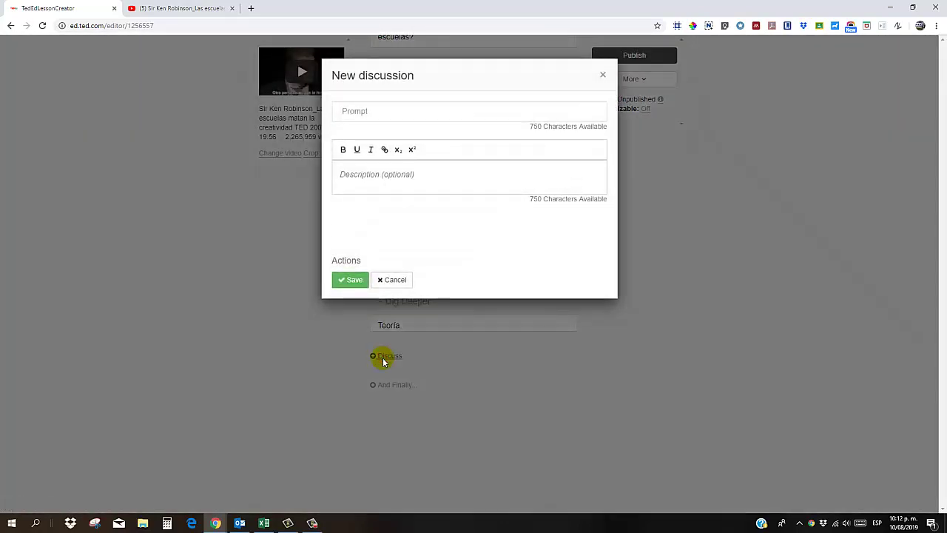
{"action": "left_click", "coordinate": [382, 117]}
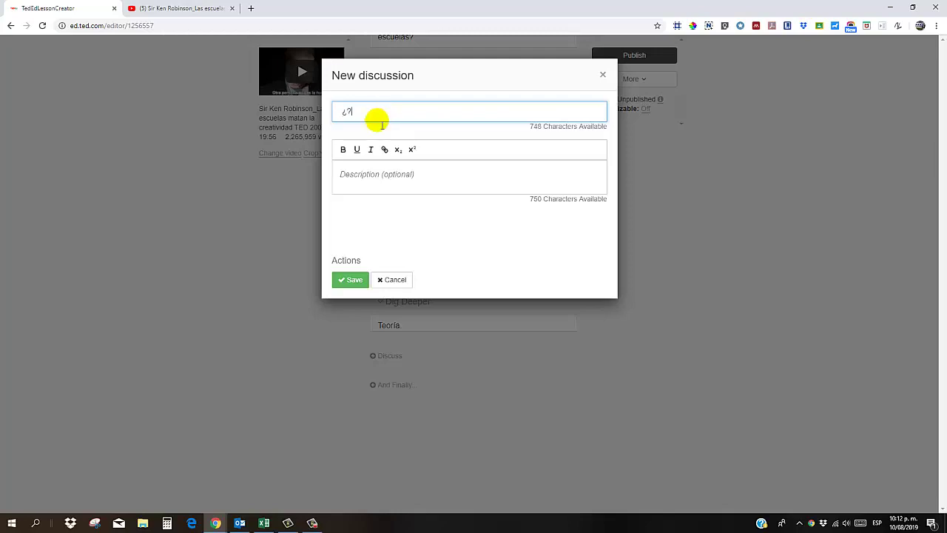
{"action": "left_click", "coordinate": [379, 172]}
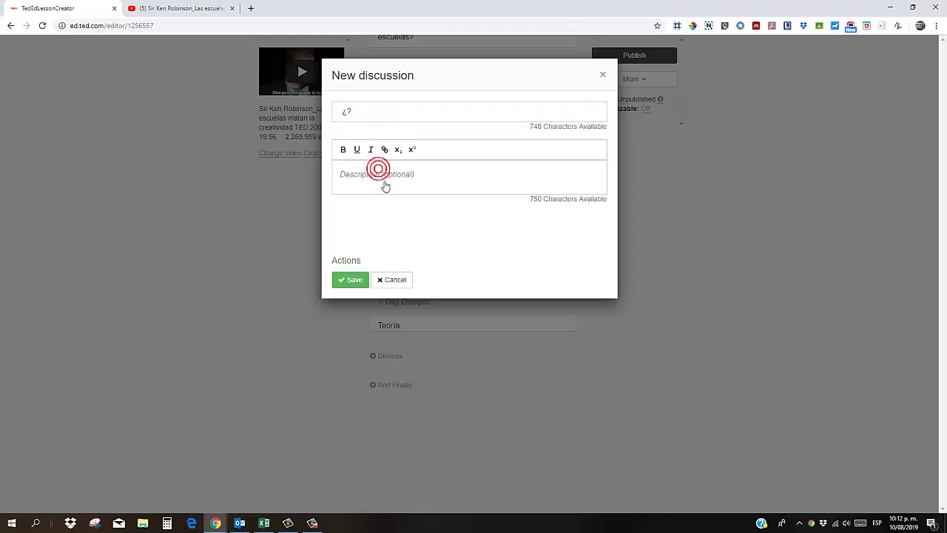
{"action": "type", "text": "Llamado a la acción"}
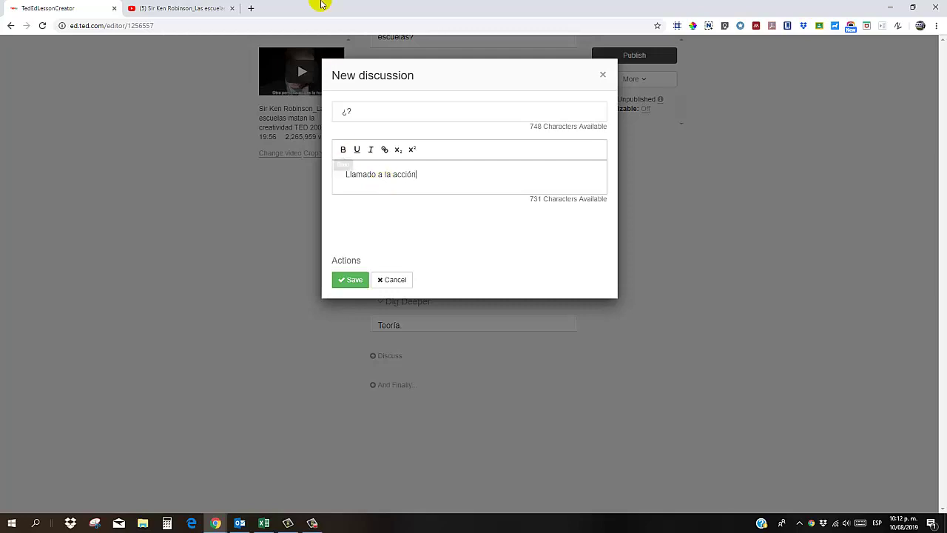
{"action": "double_click", "coordinate": [511, 113]}
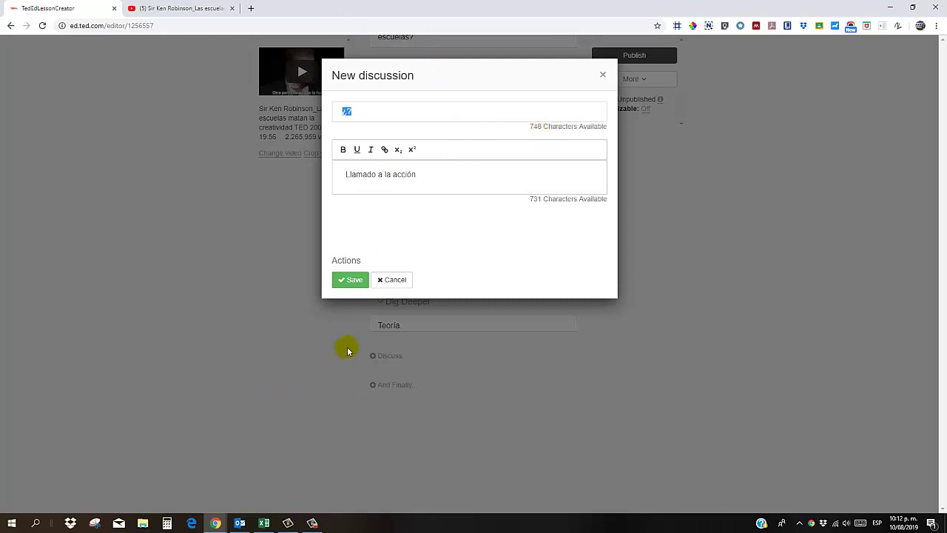
{"action": "left_click", "coordinate": [437, 179]}
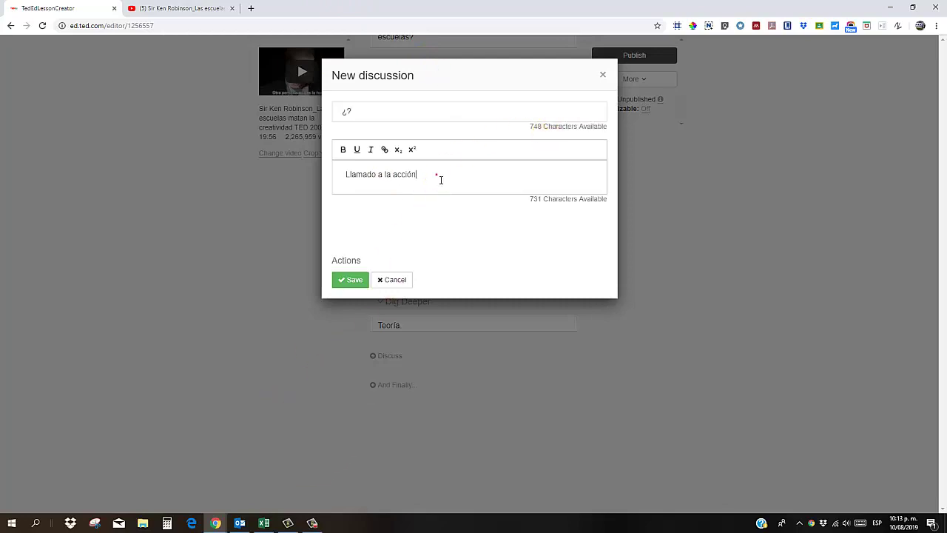
{"action": "left_click", "coordinate": [351, 282]}
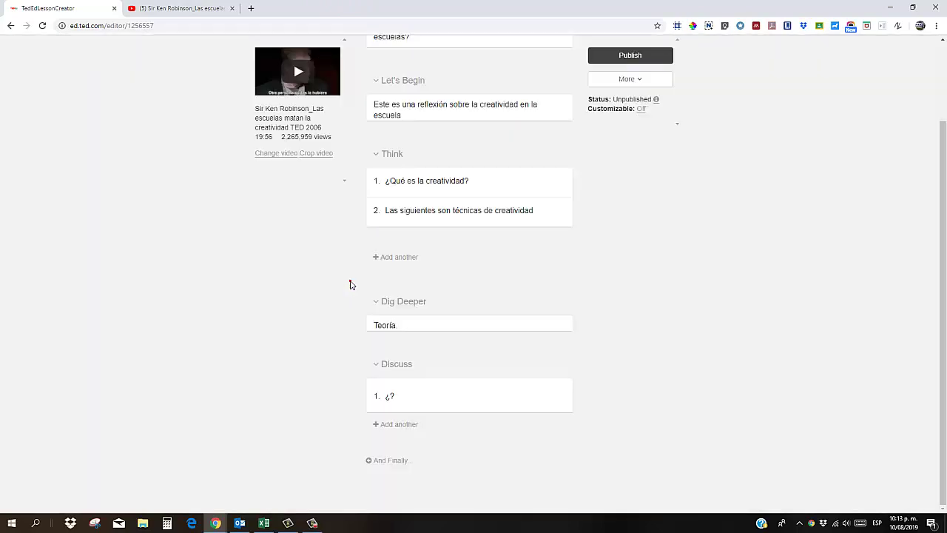
- Review the lesson's sections and publish the lesson
{"action": "scroll", "coordinate": [322, 243], "scroll_direction": "up", "scroll_amount": 2}
{"action": "scroll", "coordinate": [322, 243], "scroll_direction": "down", "scroll_amount": 2}
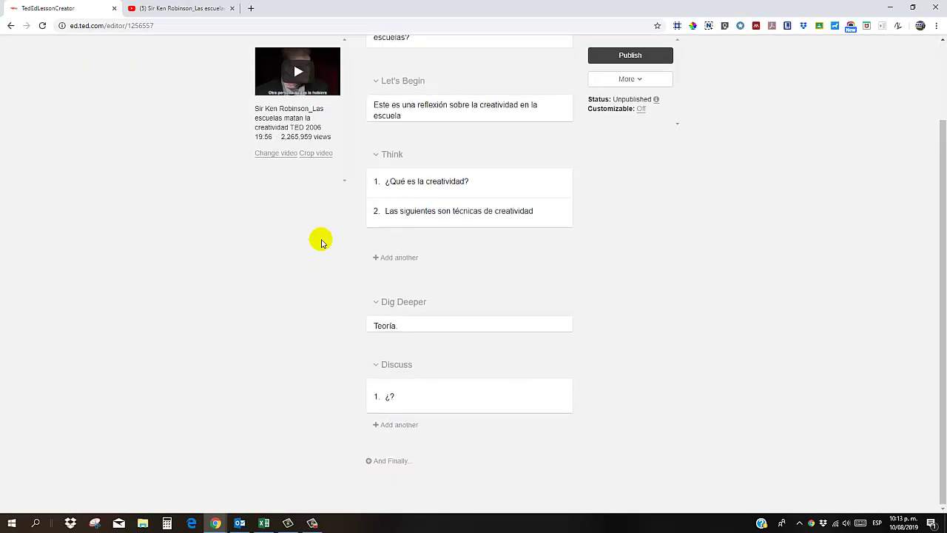
{"action": "scroll", "coordinate": [322, 243], "scroll_direction": "up", "scroll_amount": 2}
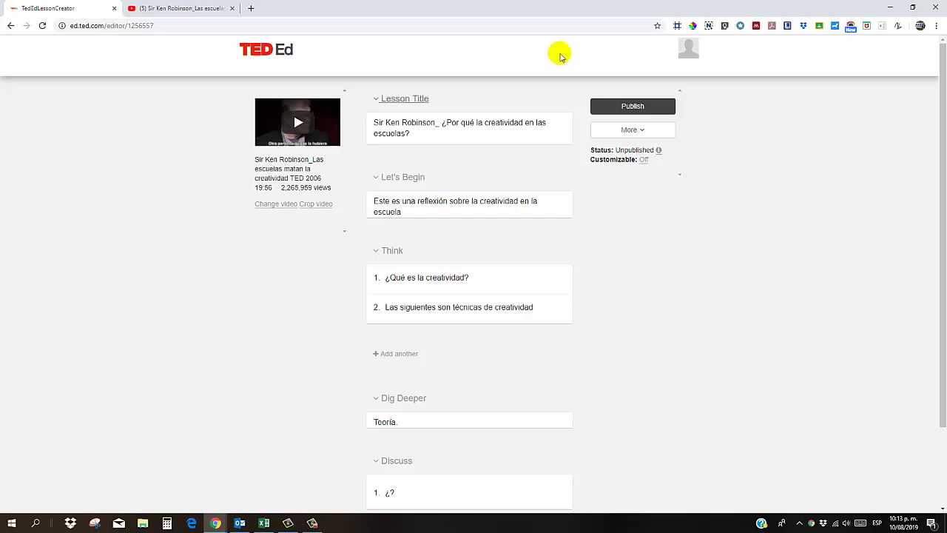
{"action": "left_click", "coordinate": [643, 107]}
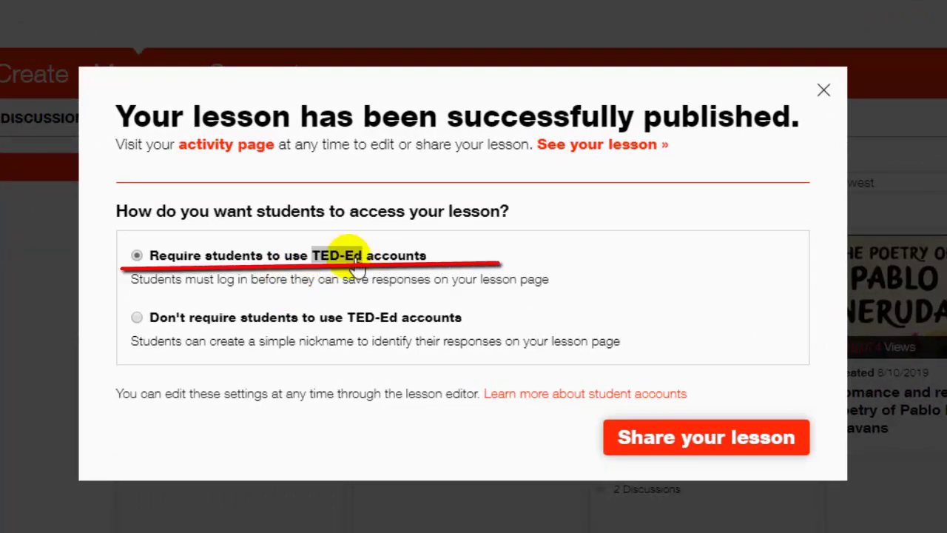
- Let students access the lesson without requiring TED-Ed accounts and continue to the sharing options
{"action": "left_click", "coordinate": [148, 320]}
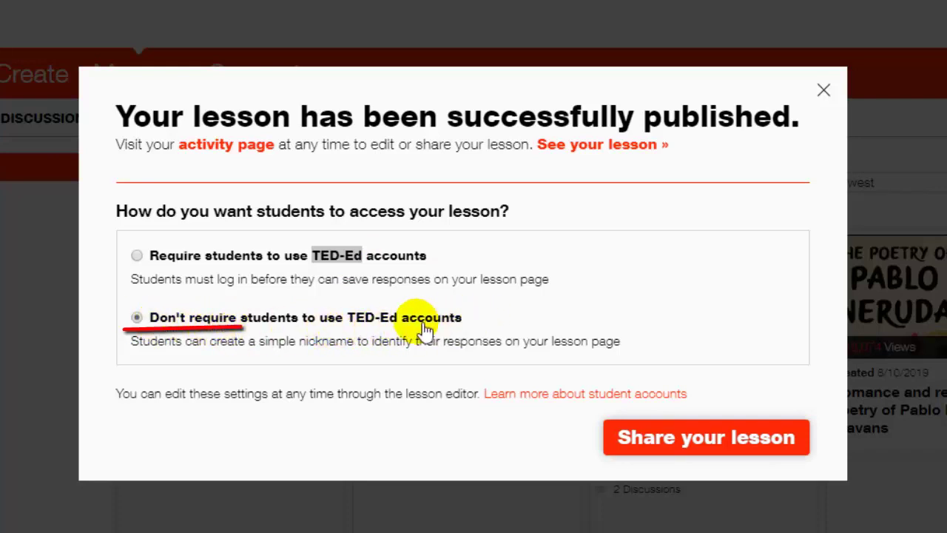
{"action": "left_click_drag", "start_coordinate": [348, 324], "coordinate": [390, 330]}
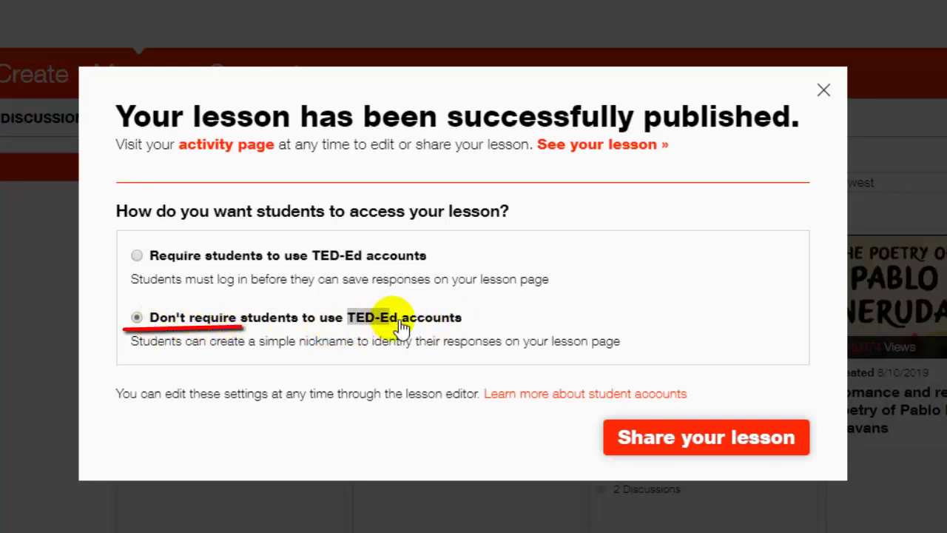
{"action": "left_click", "coordinate": [185, 328]}
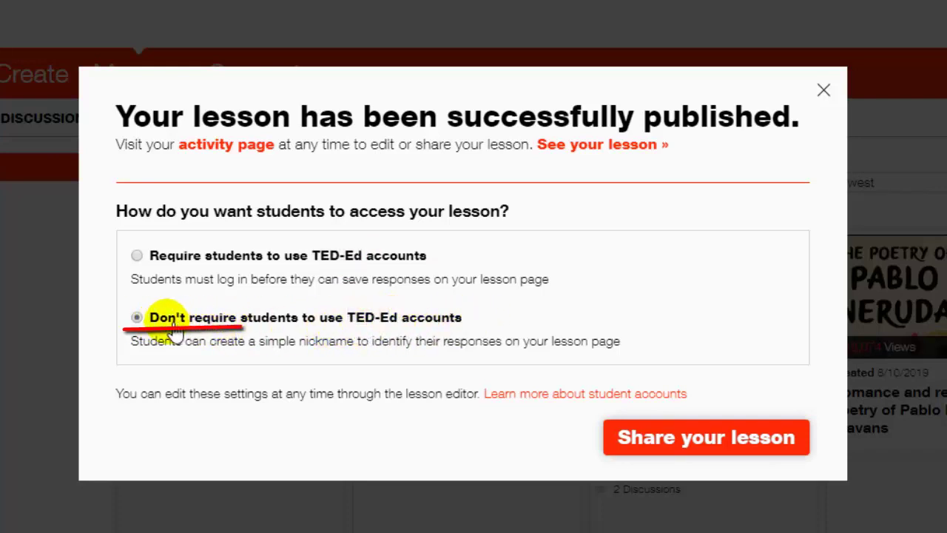
{"action": "left_click", "coordinate": [708, 443]}
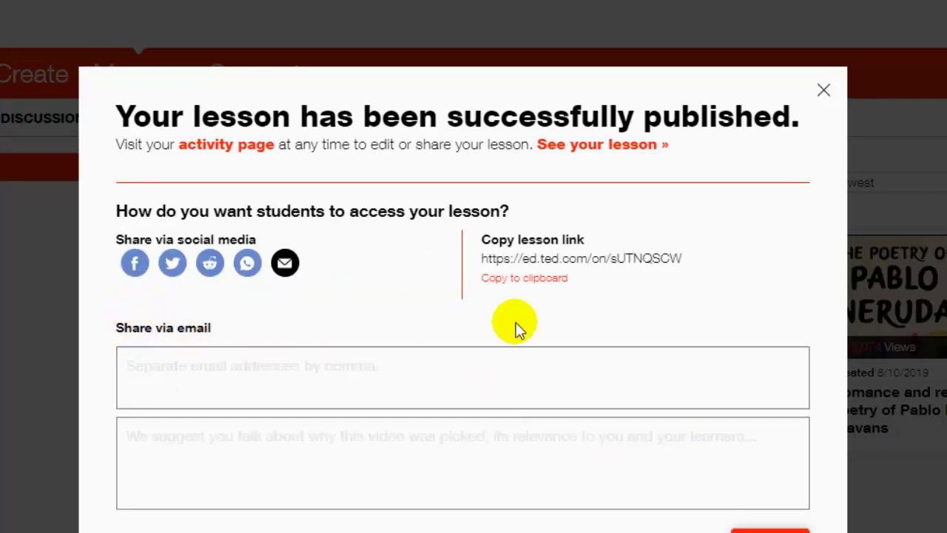
- Copy the published lesson's link to the clipboard and close the sharing dialog
{"action": "left_click", "coordinate": [511, 279]}
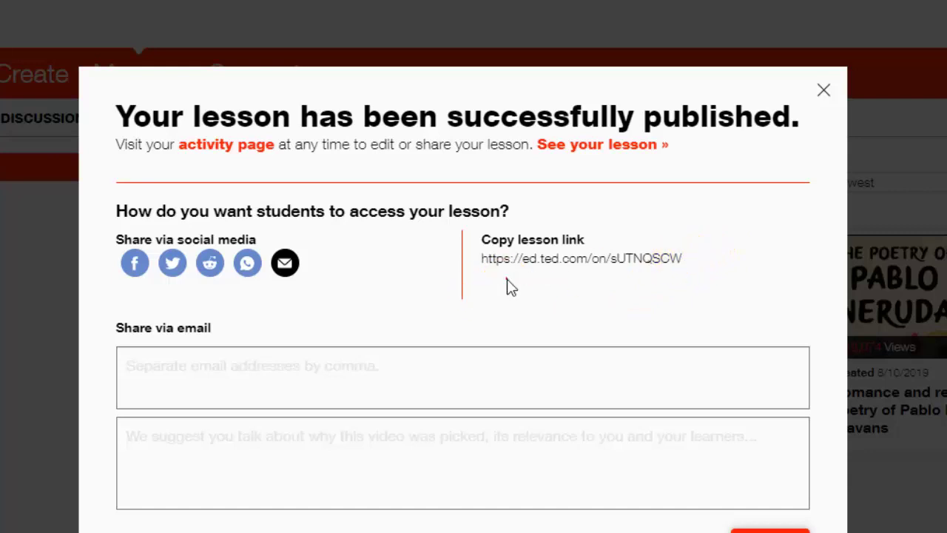
{"action": "left_click", "coordinate": [674, 261]}
{"action": "left_click_drag", "start_coordinate": [691, 264], "coordinate": [482, 264]}
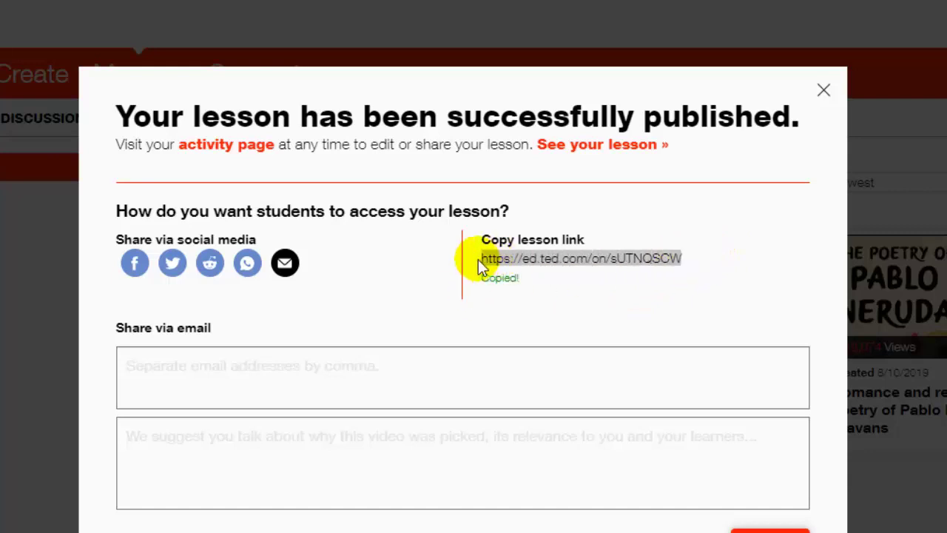
{"action": "left_click", "coordinate": [513, 290]}
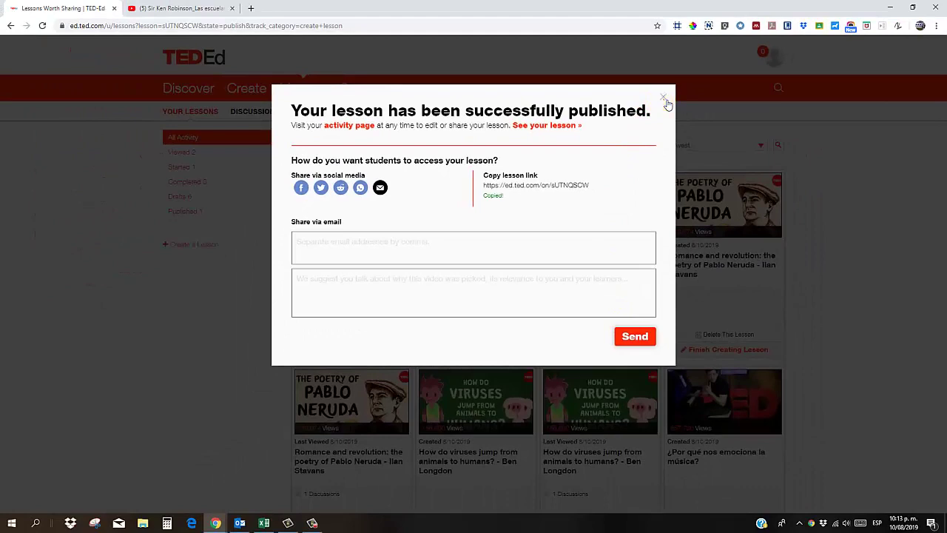
{"action": "left_click", "coordinate": [664, 100]}
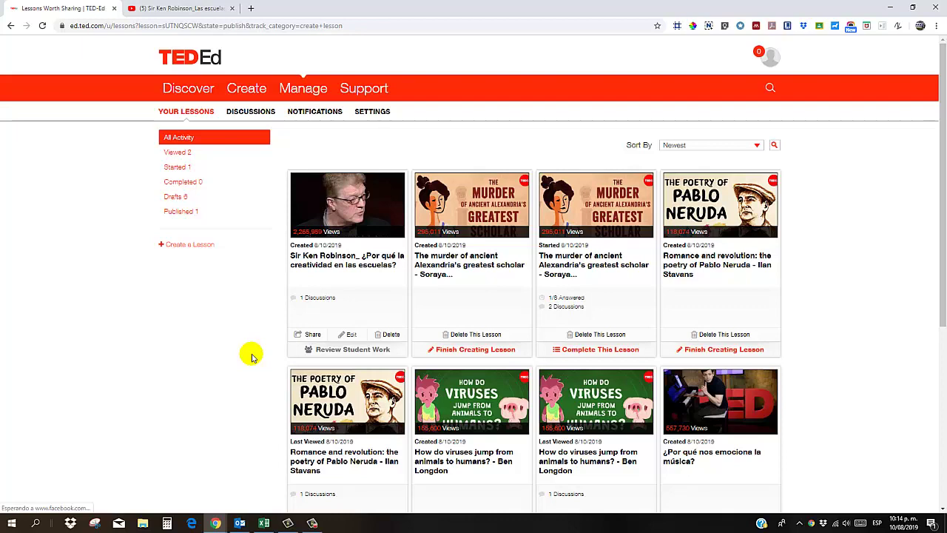
- Reopen the sharing options of the creativity lesson, try sharing it on Facebook, and close the dialog
{"action": "left_click", "coordinate": [310, 337]}
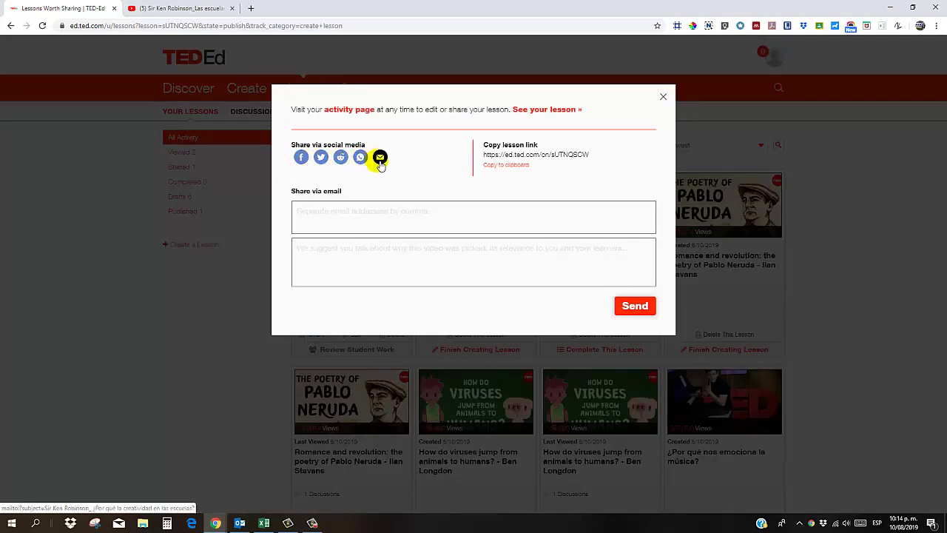
{"action": "left_click", "coordinate": [301, 156]}
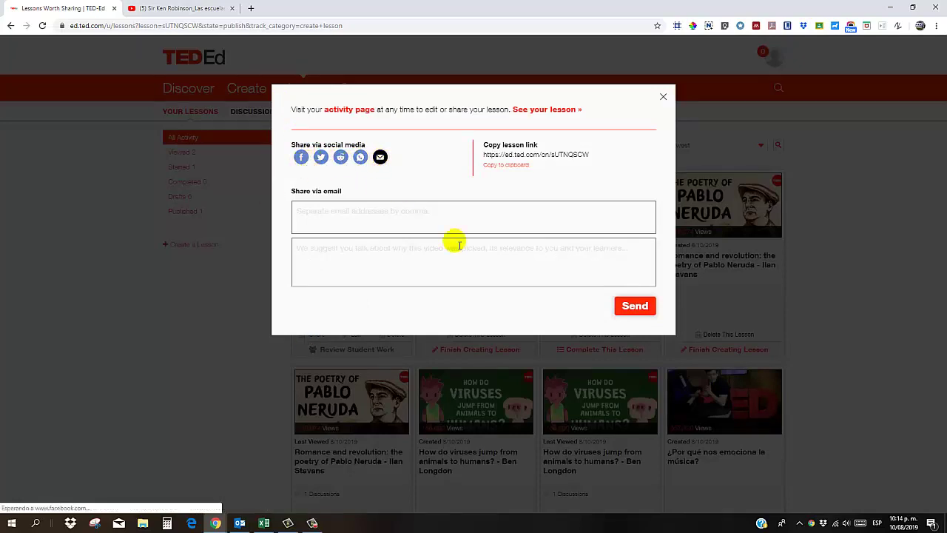
{"action": "left_click", "coordinate": [664, 96]}
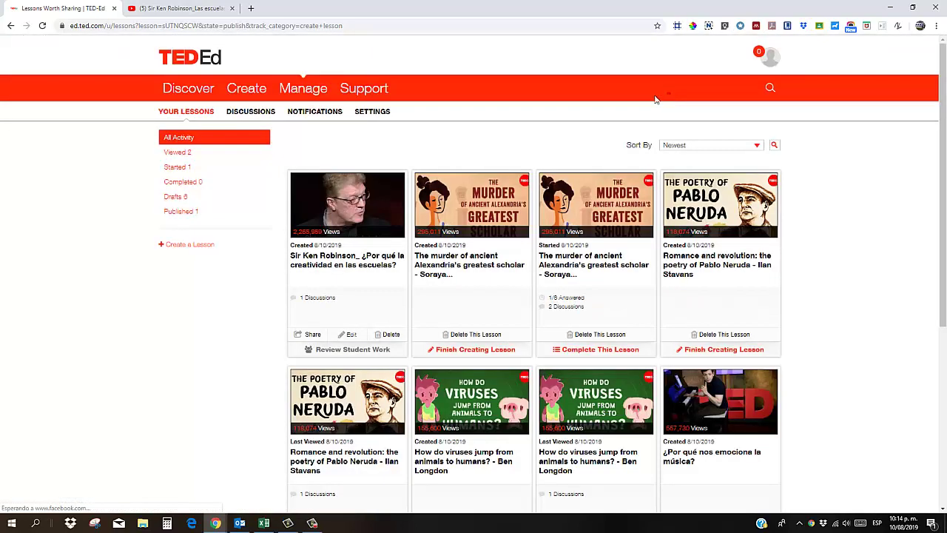
- Check the account's notifications, then list only the published lessons
{"action": "left_click", "coordinate": [769, 59]}
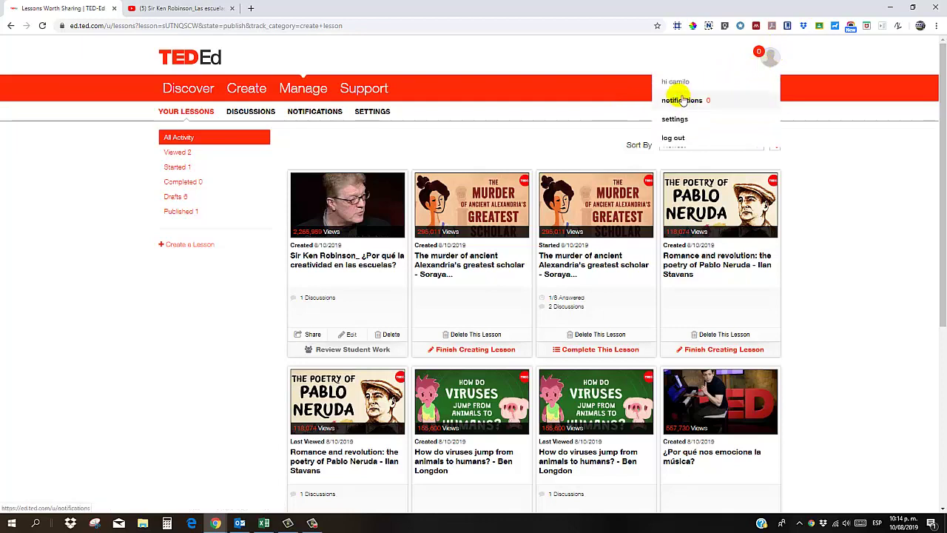
{"action": "left_click", "coordinate": [681, 100]}
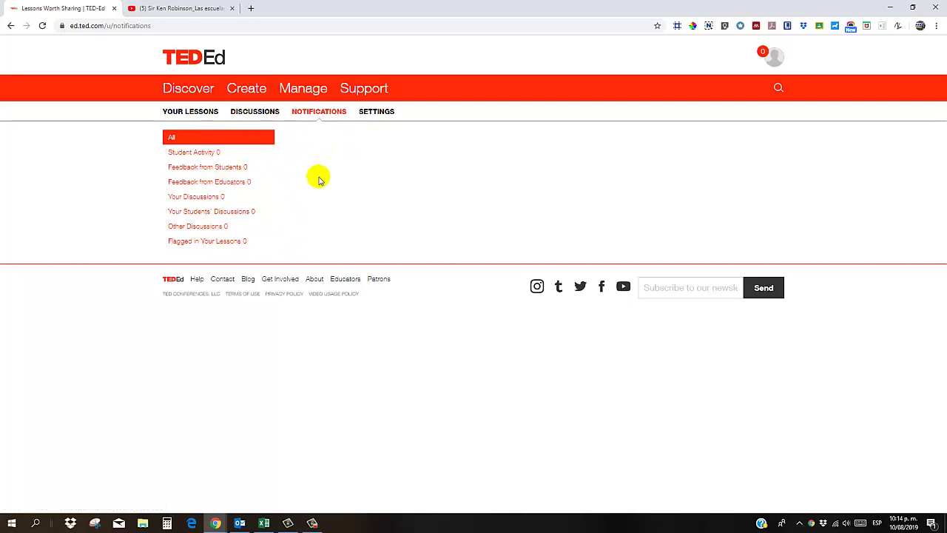
{"action": "left_click", "coordinate": [181, 116]}
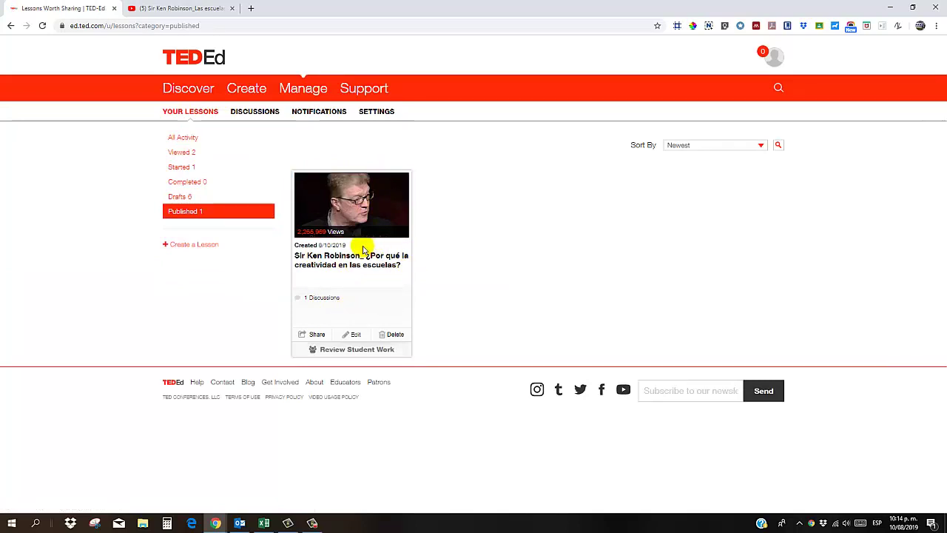
- Open the published creativity lesson in the editor and examine its additional lesson options
{"action": "left_click", "coordinate": [357, 335]}
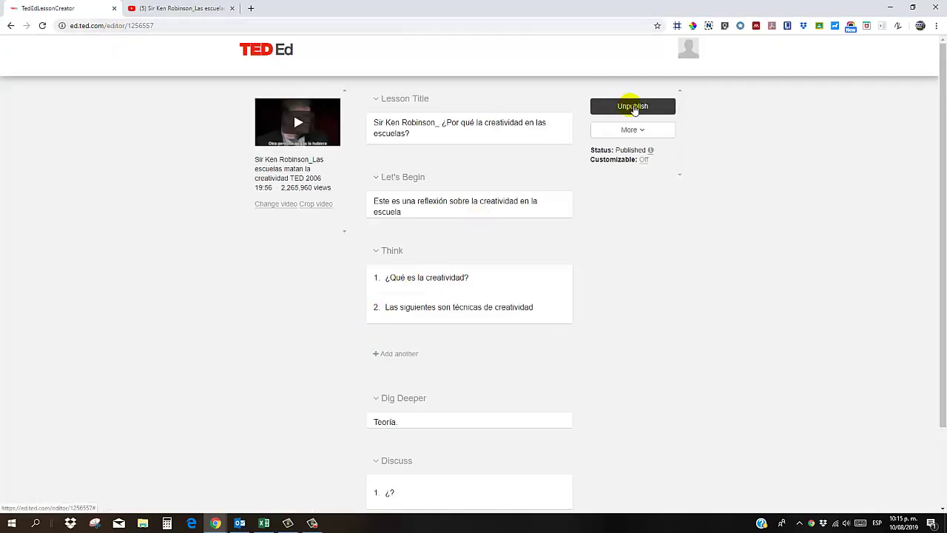
{"action": "left_click", "coordinate": [640, 129]}
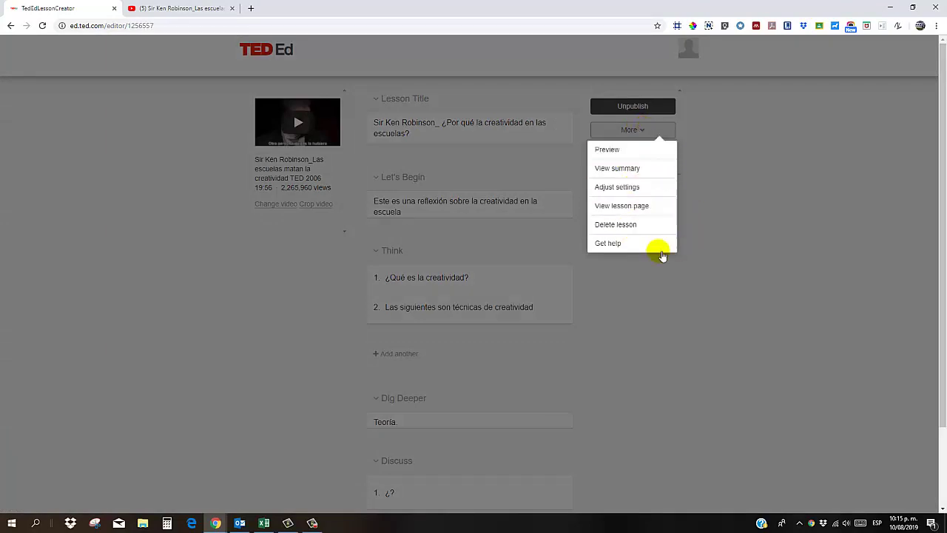
{"action": "left_click", "coordinate": [686, 179]}
- Return to the published lessons and permanently delete the creativity lesson, accepting the removal
{"action": "left_click", "coordinate": [9, 26]}
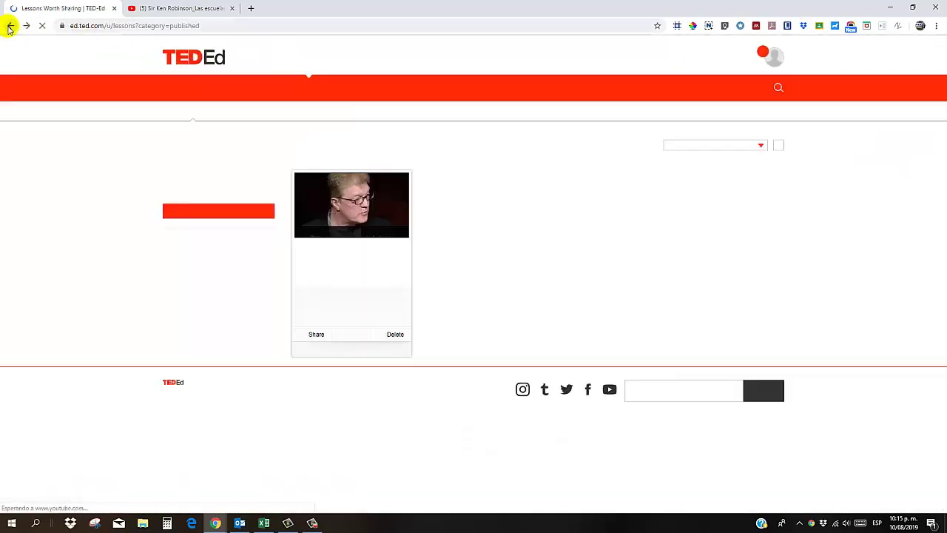
{"action": "left_click", "coordinate": [402, 338]}
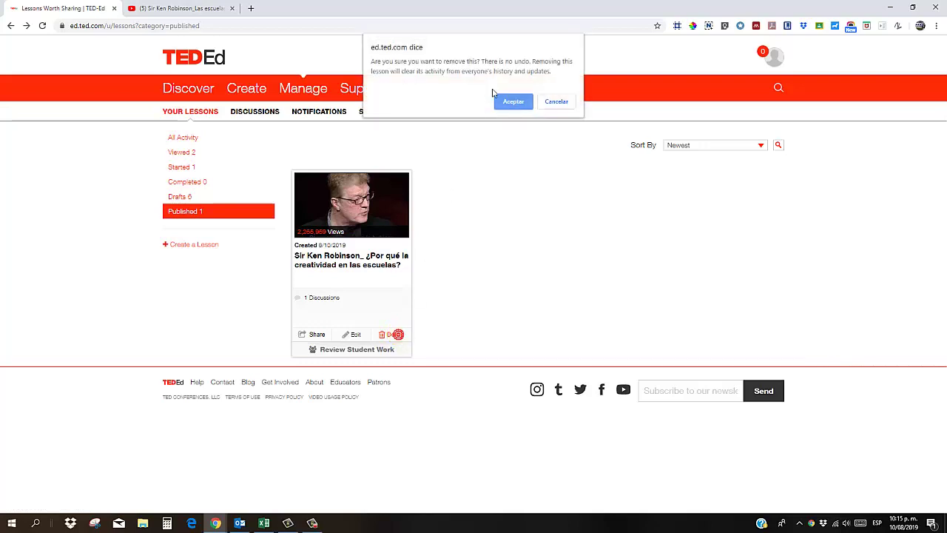
{"action": "left_click", "coordinate": [516, 103]}
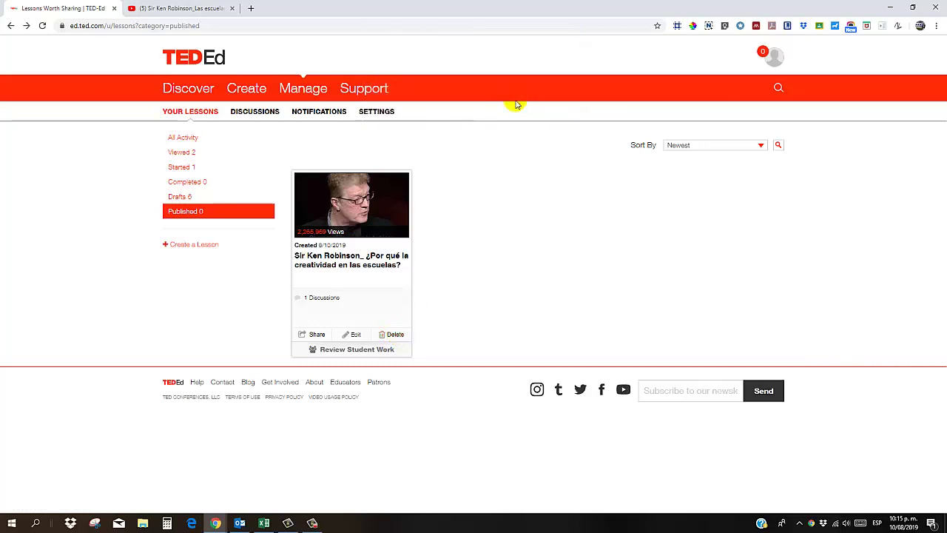